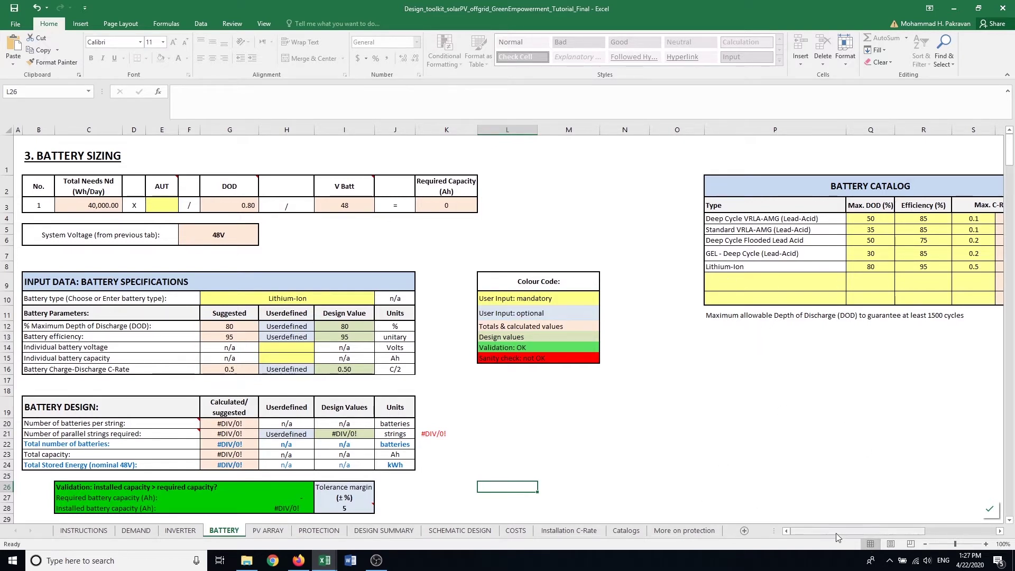
- Look over the empty first row of the battery catalog
left_click_drag(836, 533, 854, 532)
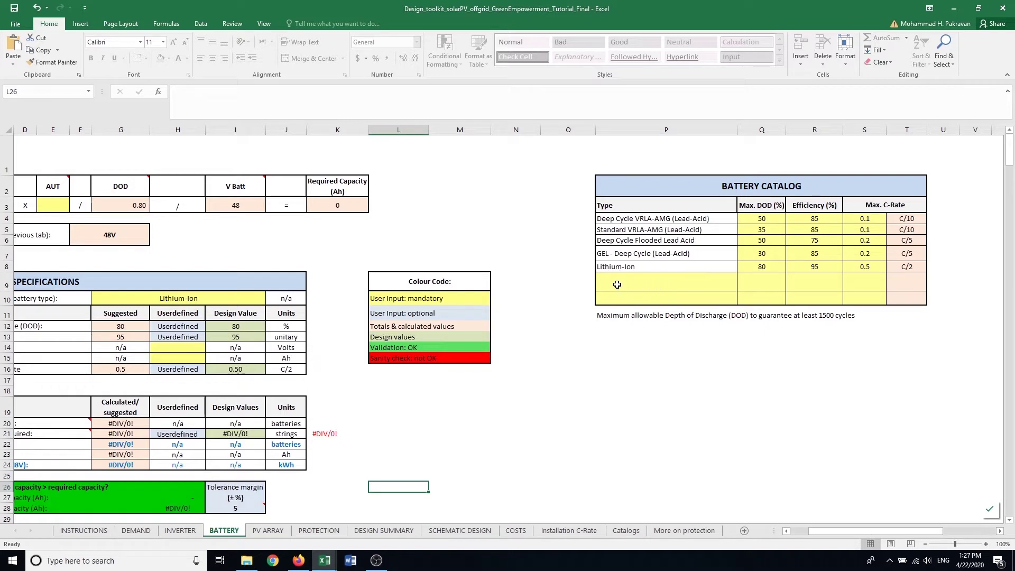
left_click(678, 284)
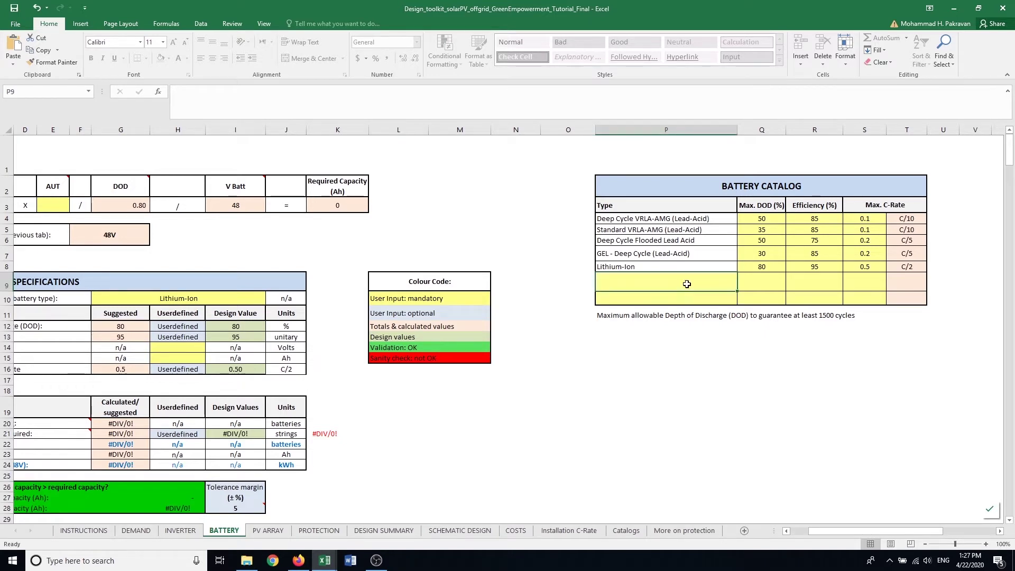
left_click(755, 281)
left_click(804, 282)
left_click(859, 283)
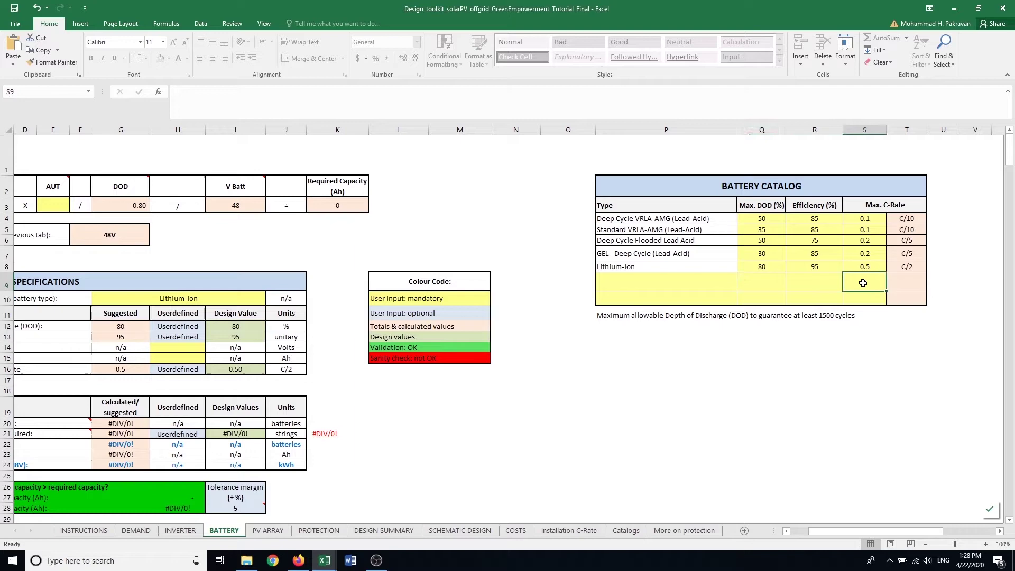
left_click_drag(823, 531, 791, 531)
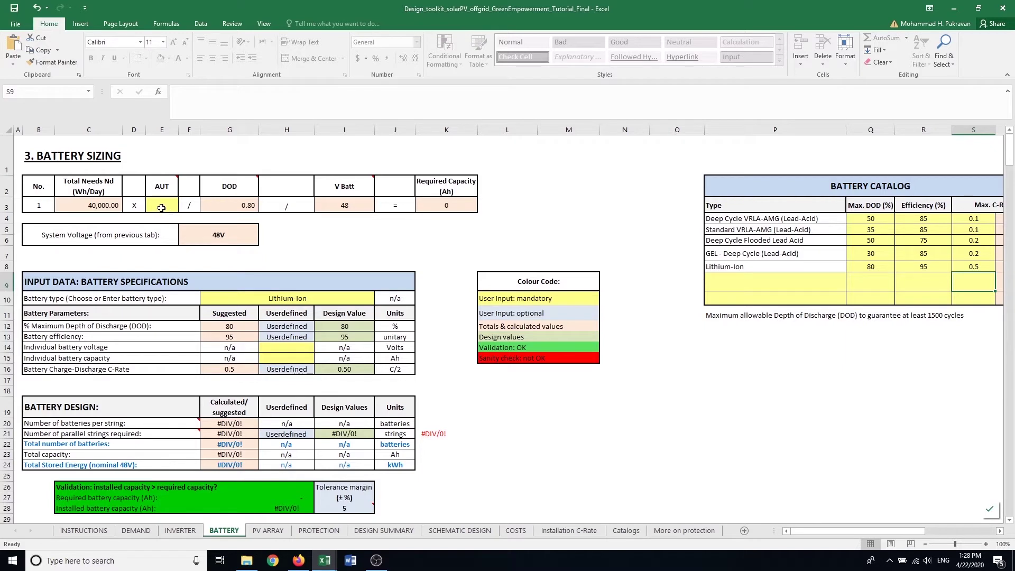
- Enter 2 days of autonomy in E3, giving a required capacity of 2083 Ah
left_click(161, 207)
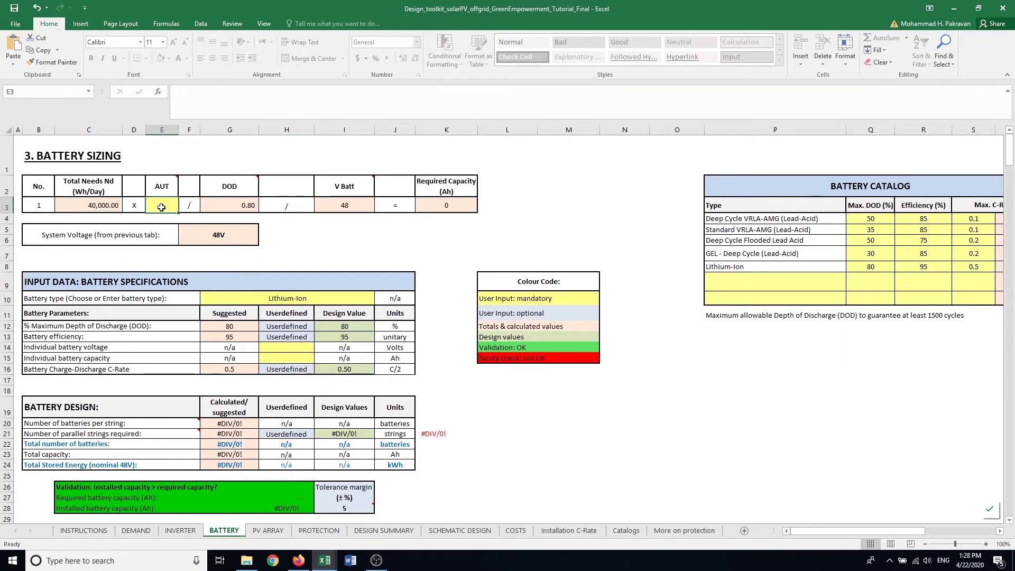
type("2")
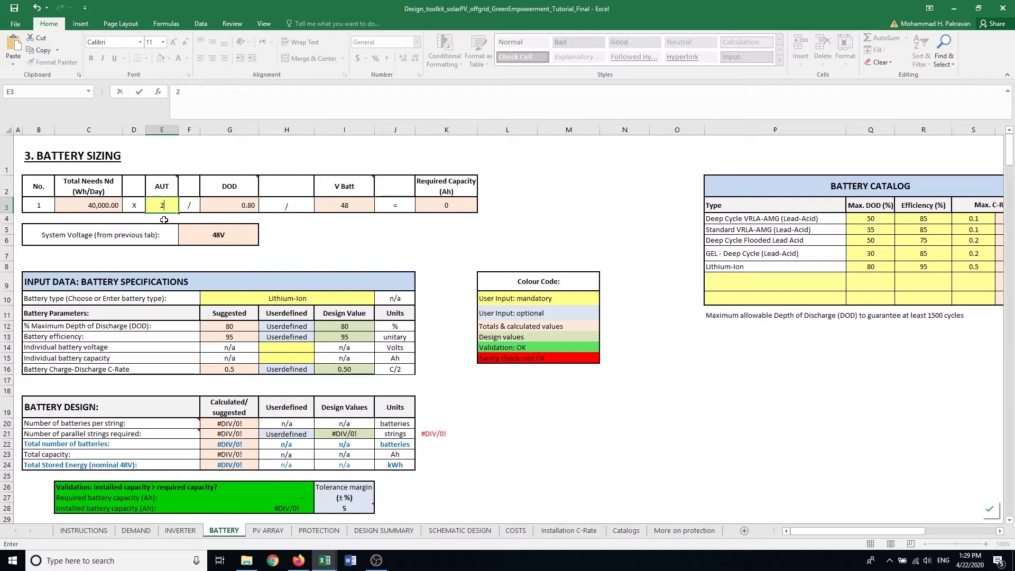
key("Return")
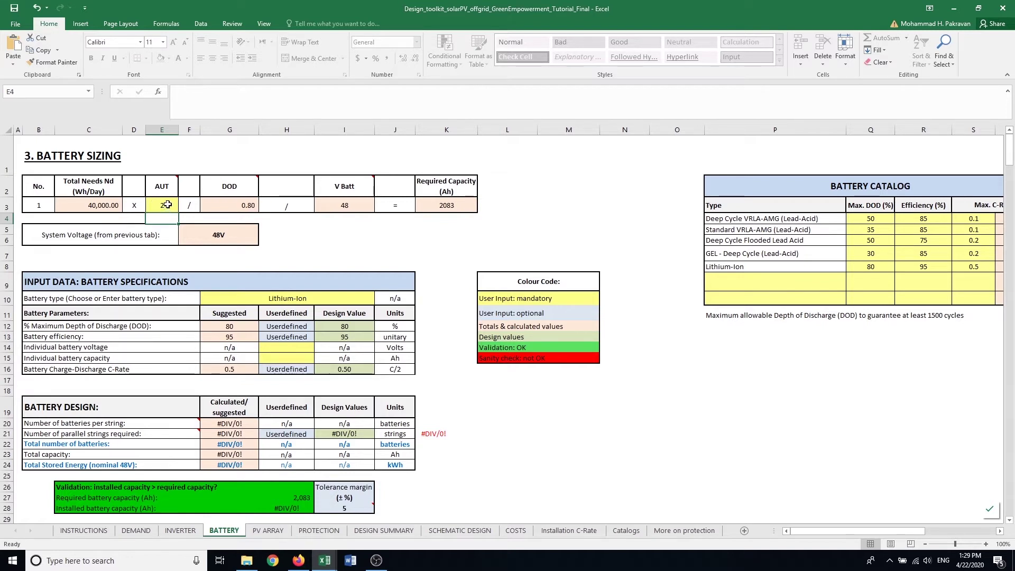
- Check the Battery type list and keep Lithium-Ion
left_click(344, 298)
left_click(379, 300)
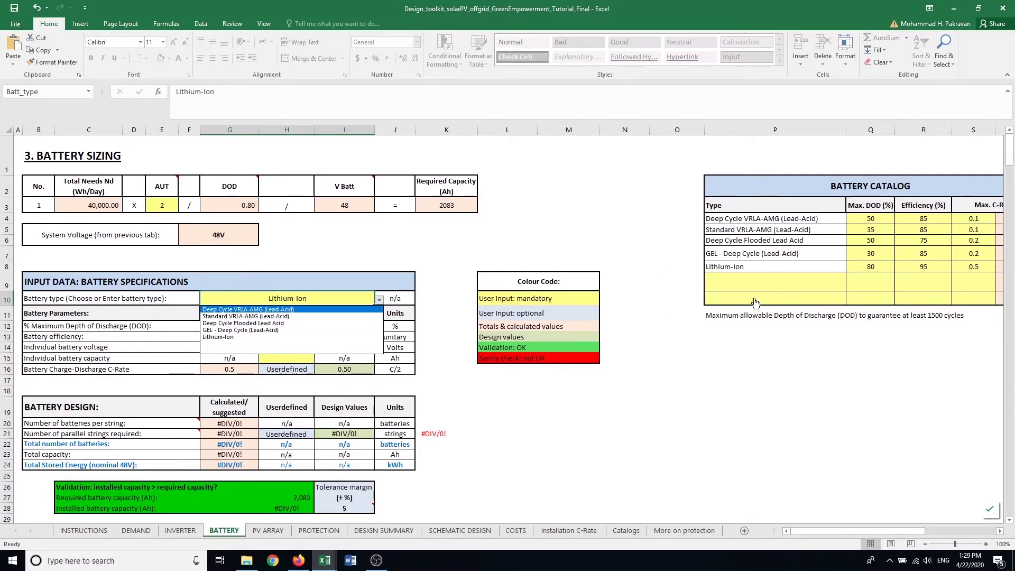
left_click(230, 337)
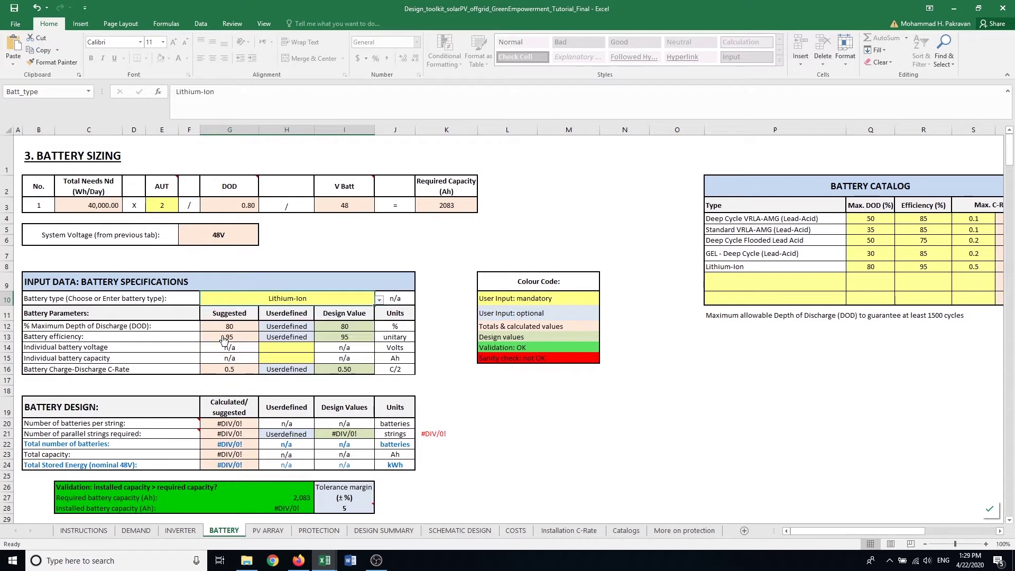
- Set the individual battery voltage in H14 to 2 and type 1000 as capacity
left_click(286, 351)
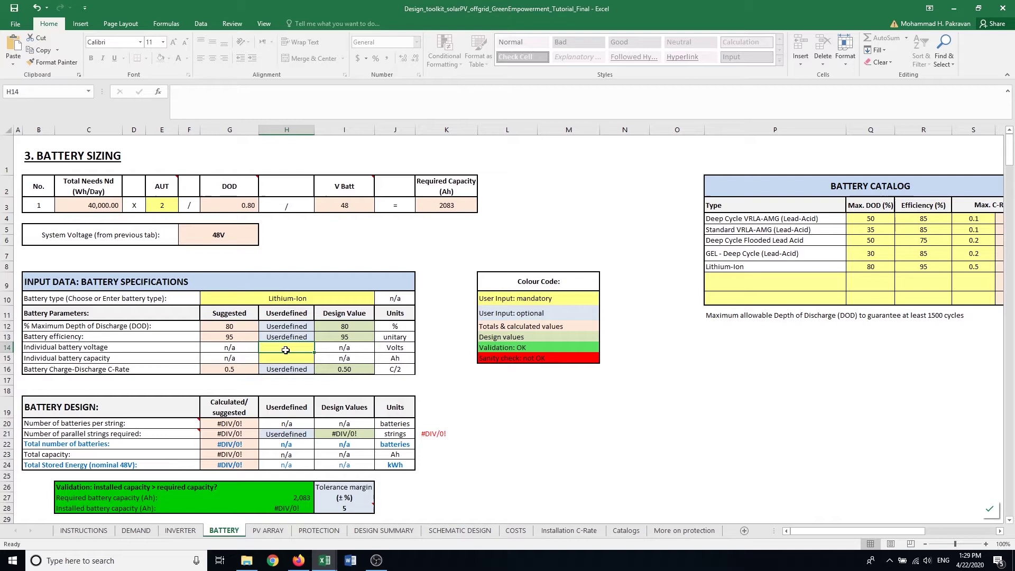
type("2")
key("Return")
type("1")
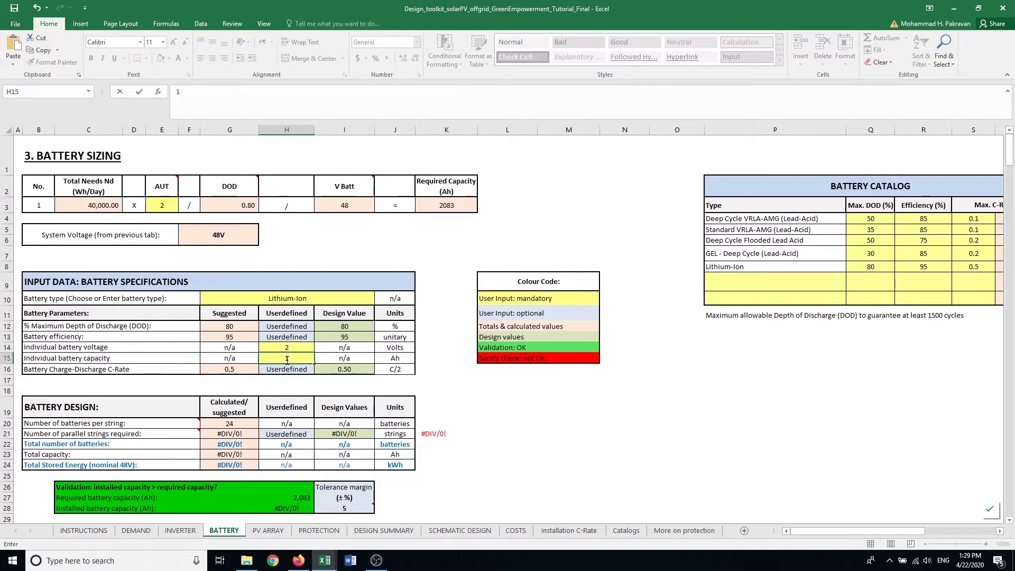
type("000")
- Commit the 1000 Ah individual battery capacity so the design recalculates
key("ctrl+Return")
key("Down")
scroll(271, 396, "down", 1)
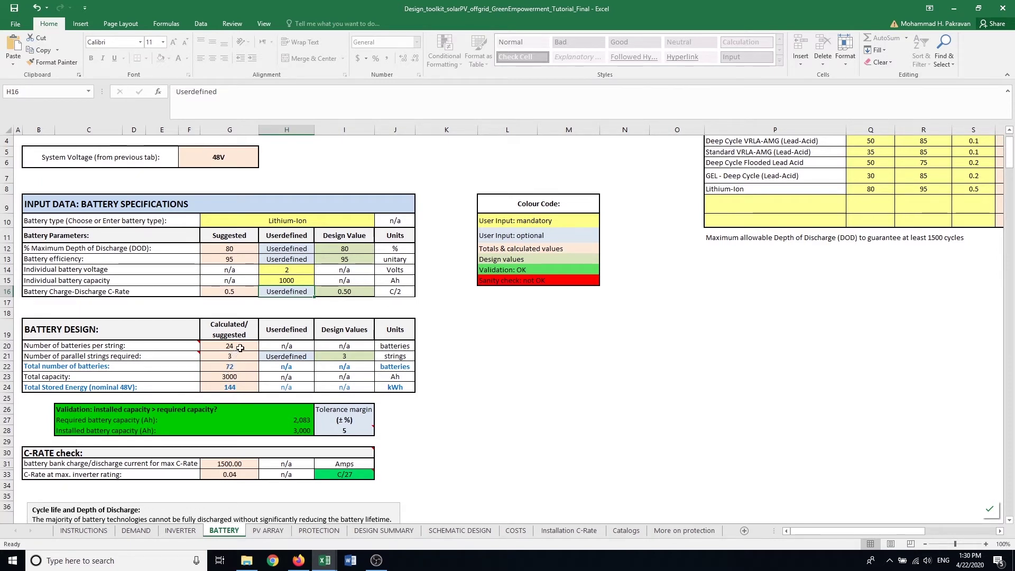
- Inspect the total, installed (3000 Ah) and required (2083 Ah) capacity formulas
mouse_move(156, 349)
left_click(245, 382)
left_click(303, 433)
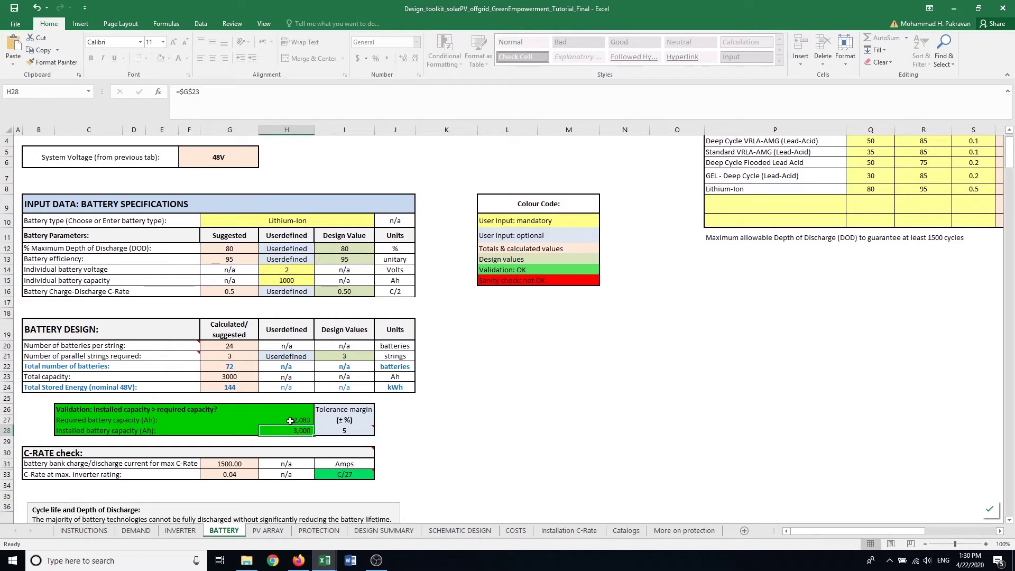
left_click(287, 421)
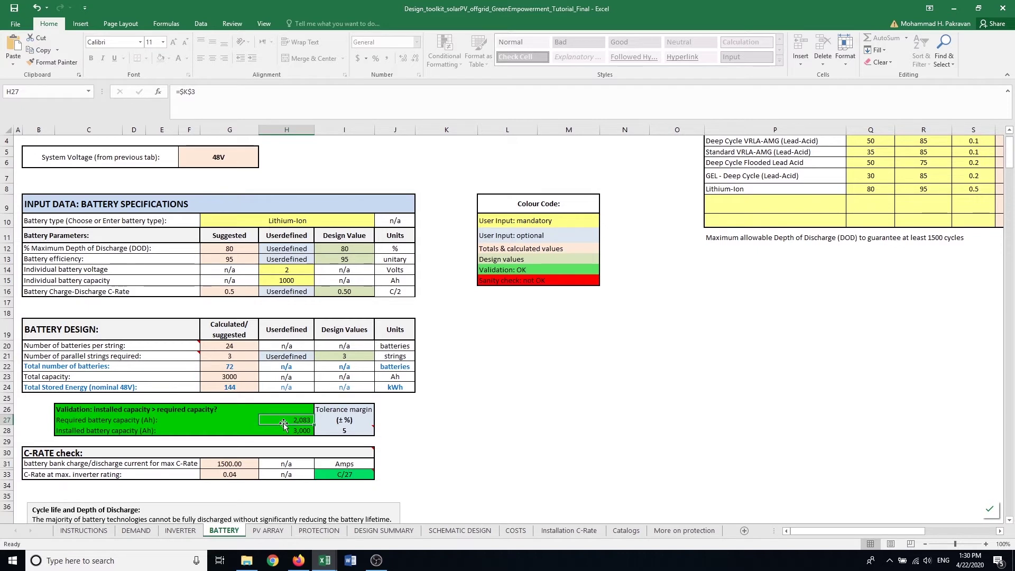
left_click(286, 358)
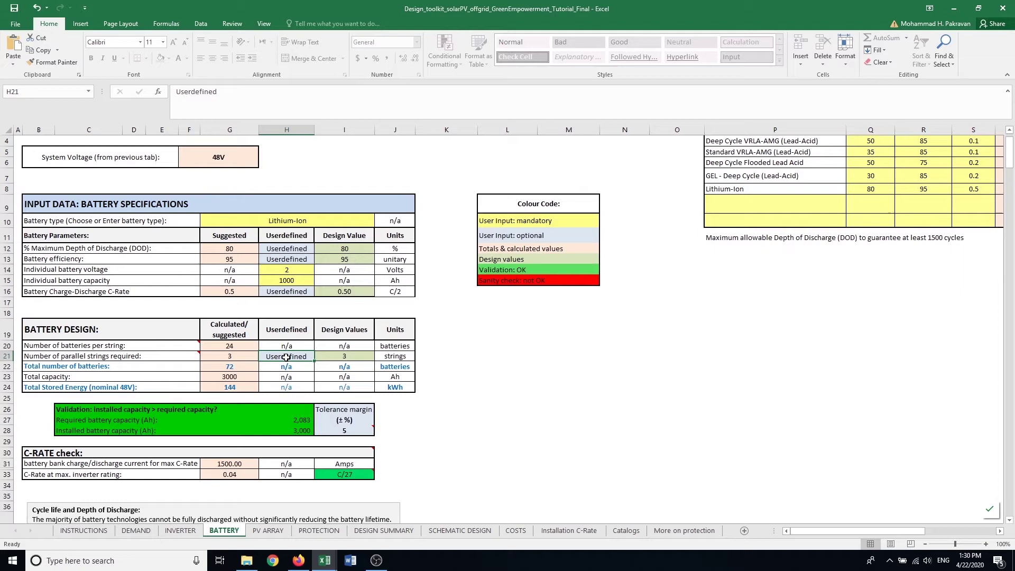
- Override parallel strings in H21 to 2, yielding 48 batteries, 2000 Ah and 96 kWh within tolerance
type("2")
key("Return")
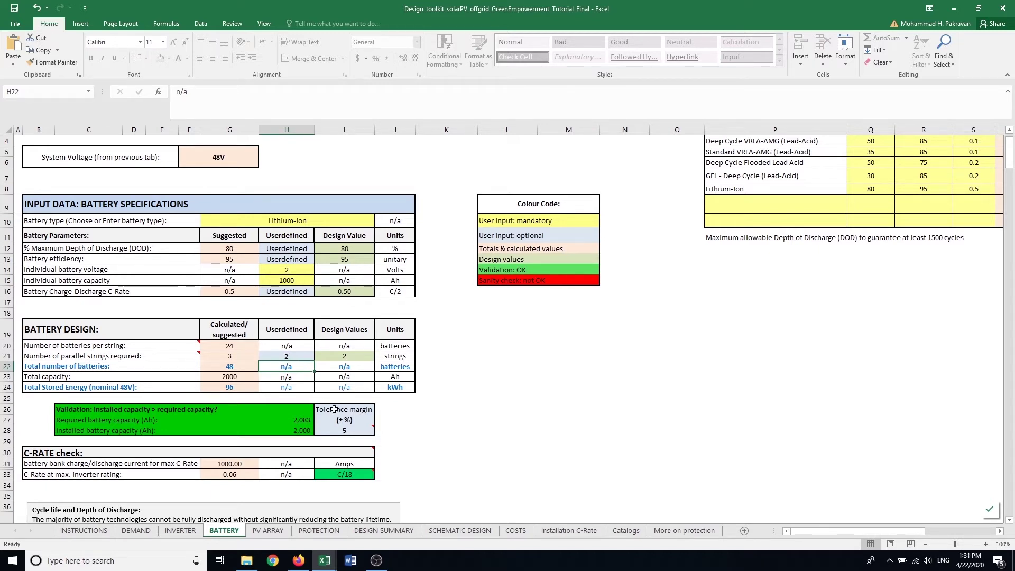
mouse_move(347, 432)
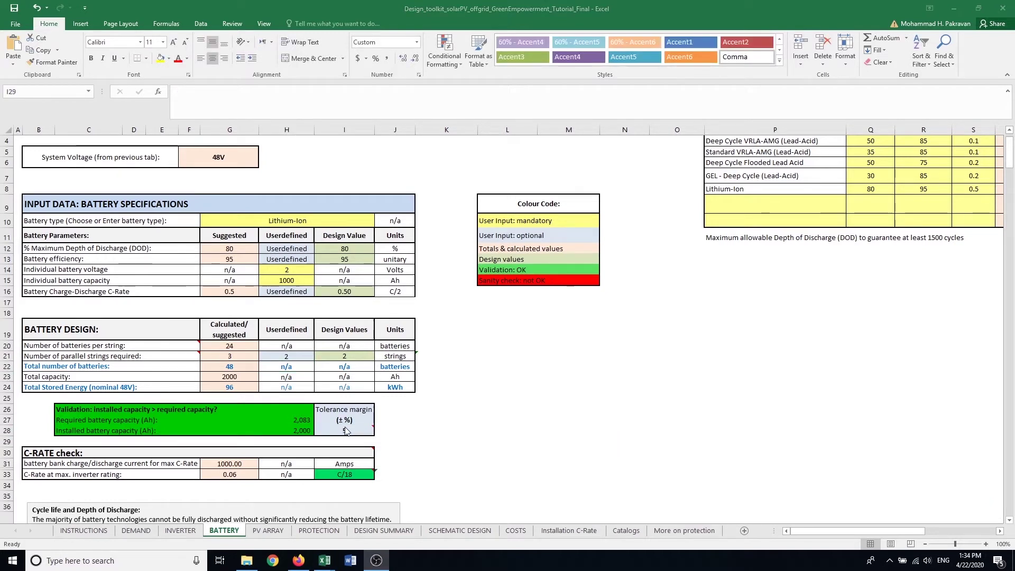
left_click(346, 431)
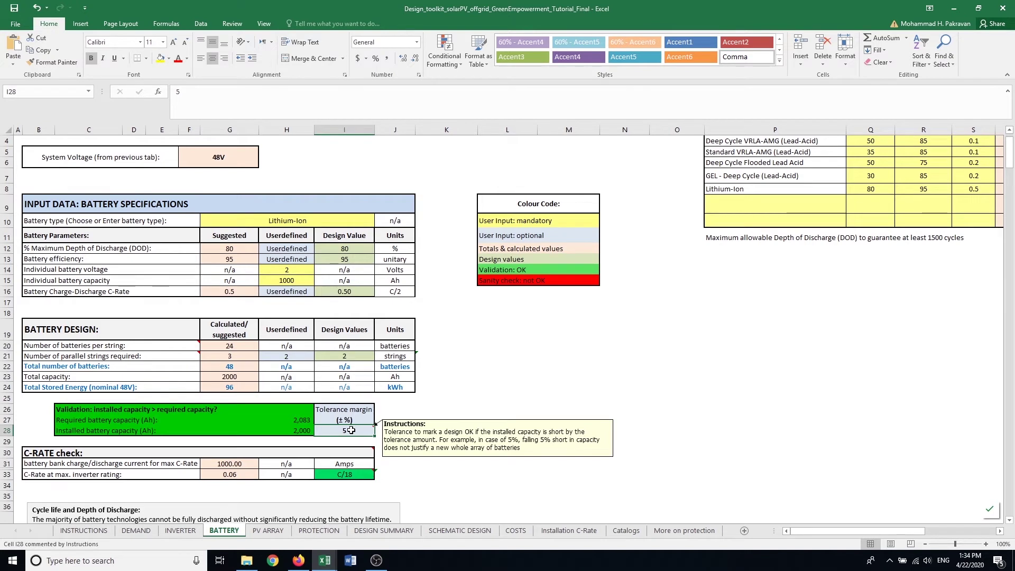
type("0")
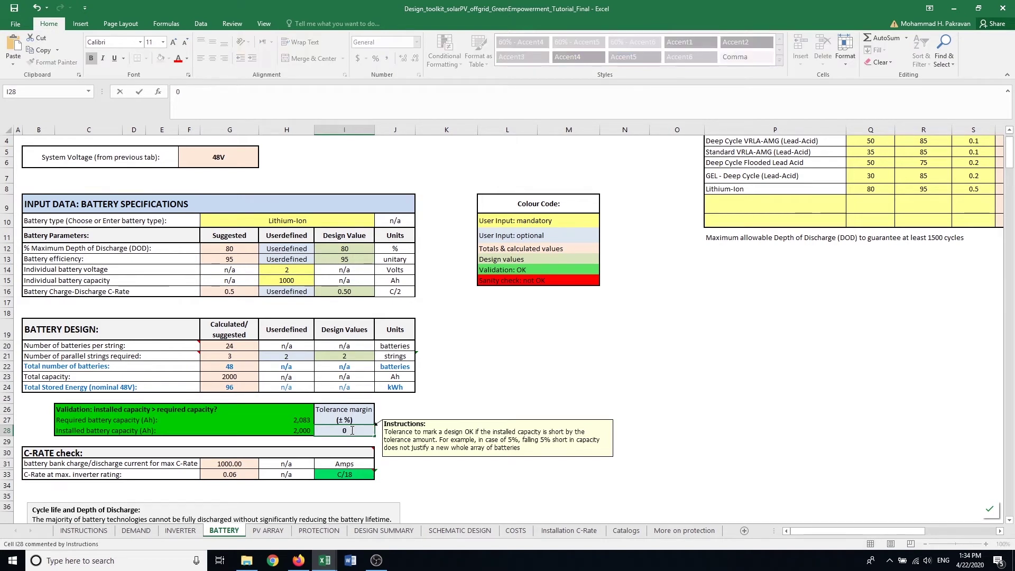
key("Return")
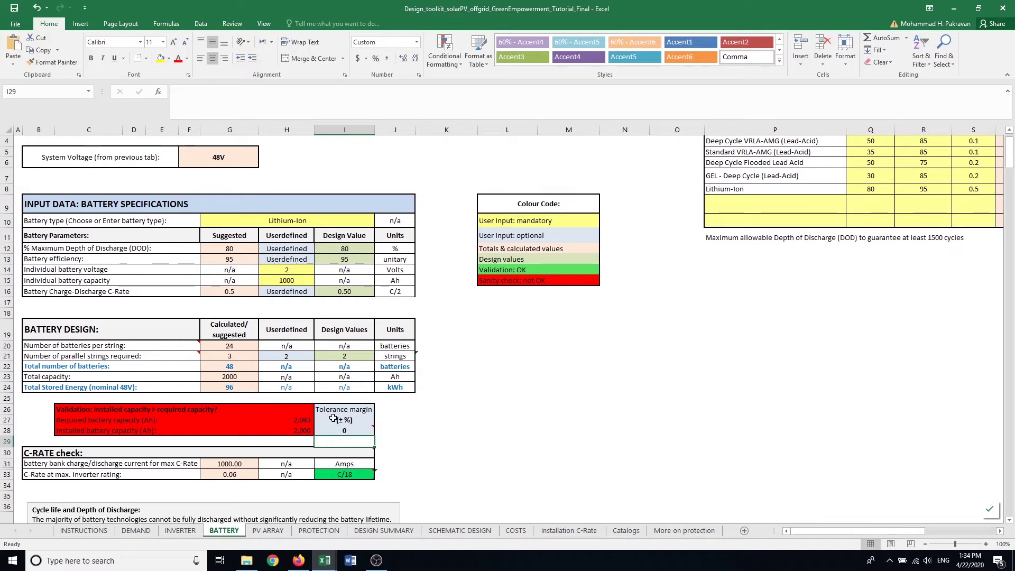
left_click(347, 429)
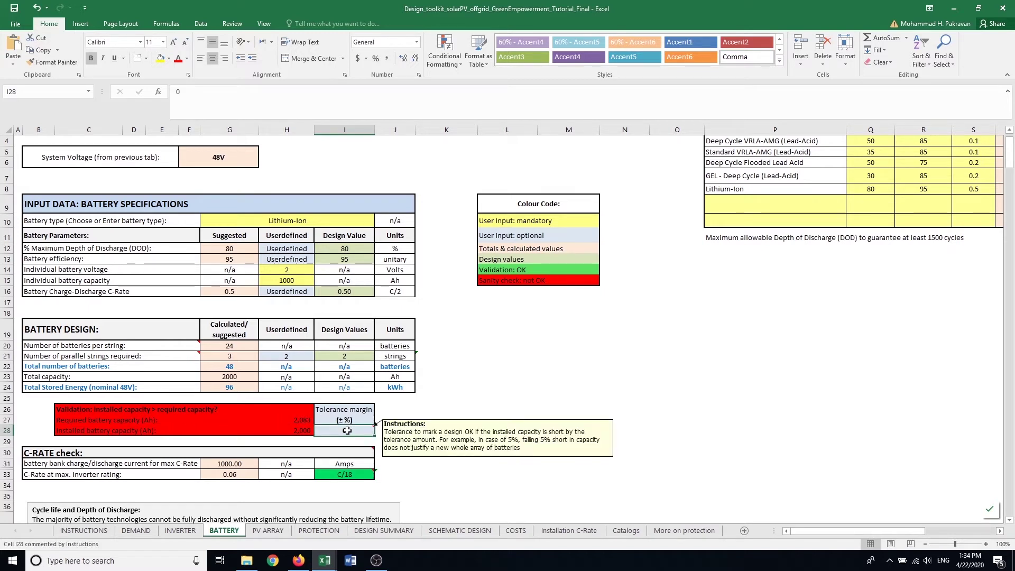
type("5")
key("Return")
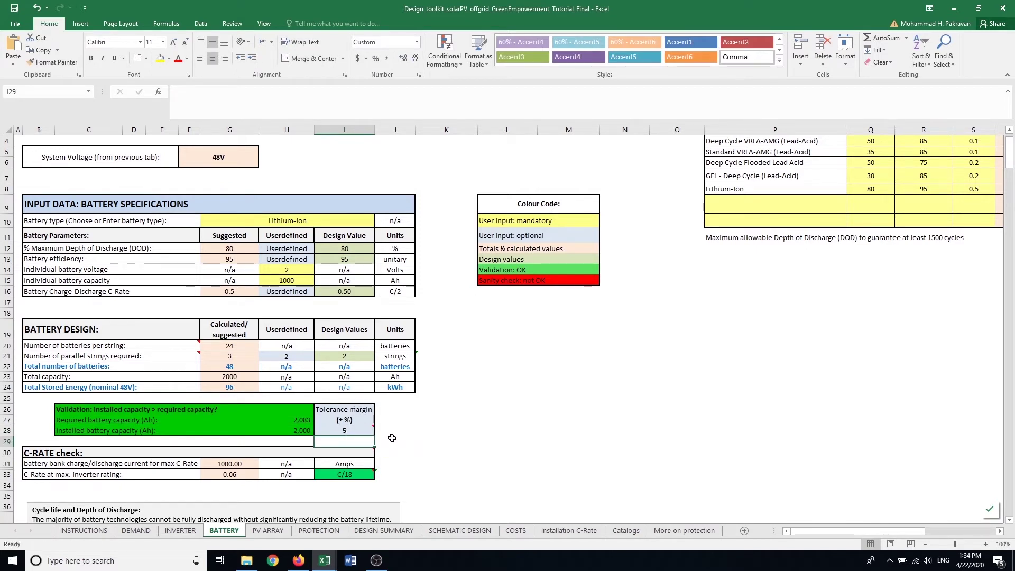
left_click(345, 430)
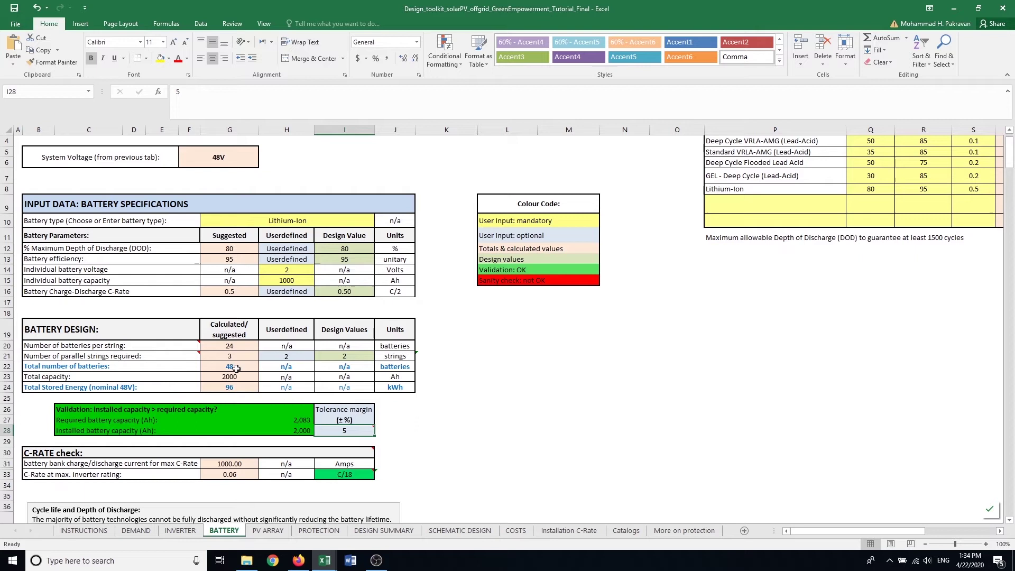
- Set H21 parallel strings to 2 after briefly entering 3, giving 48 batteries and 2000 Ah
left_click(275, 359)
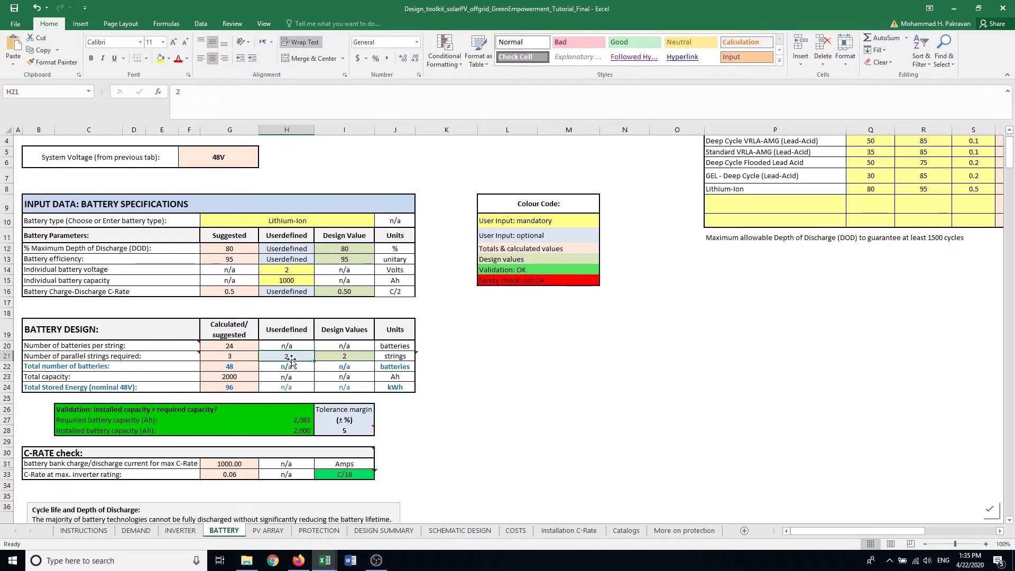
type("3")
key("Return")
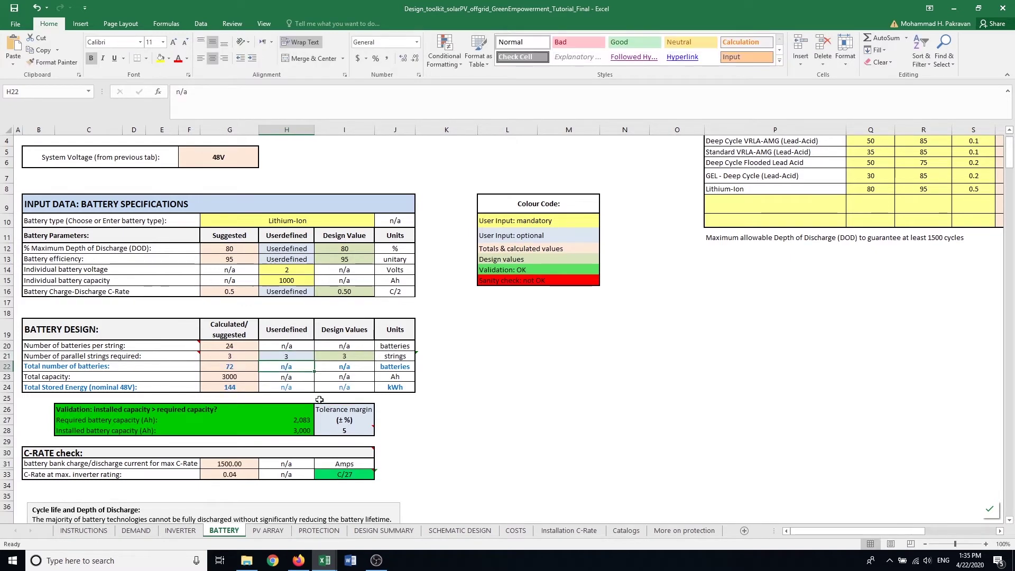
left_click(296, 357)
type("2")
key("Return")
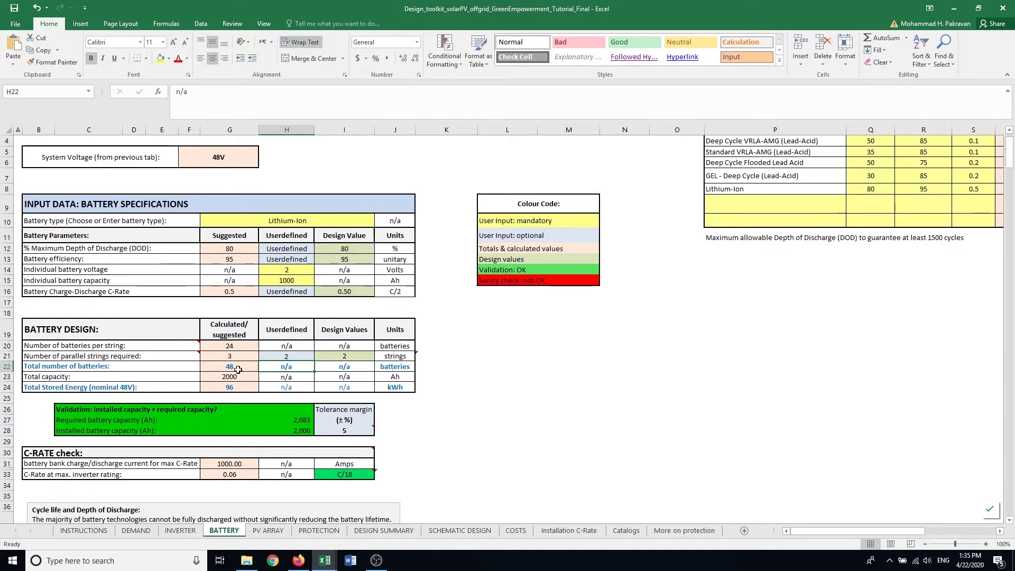
scroll(380, 436, "down", 1)
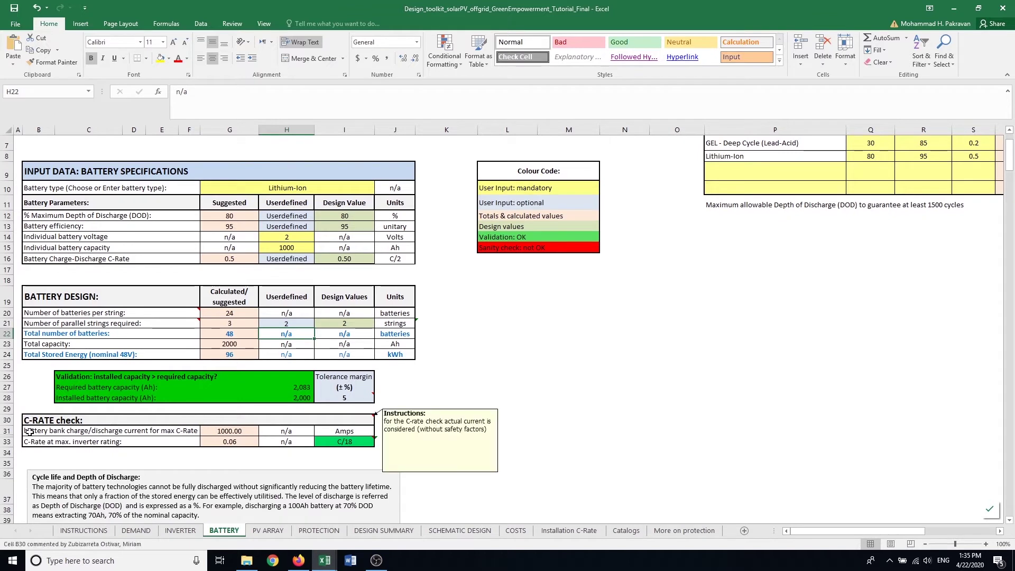
scroll(419, 445, "down", 1)
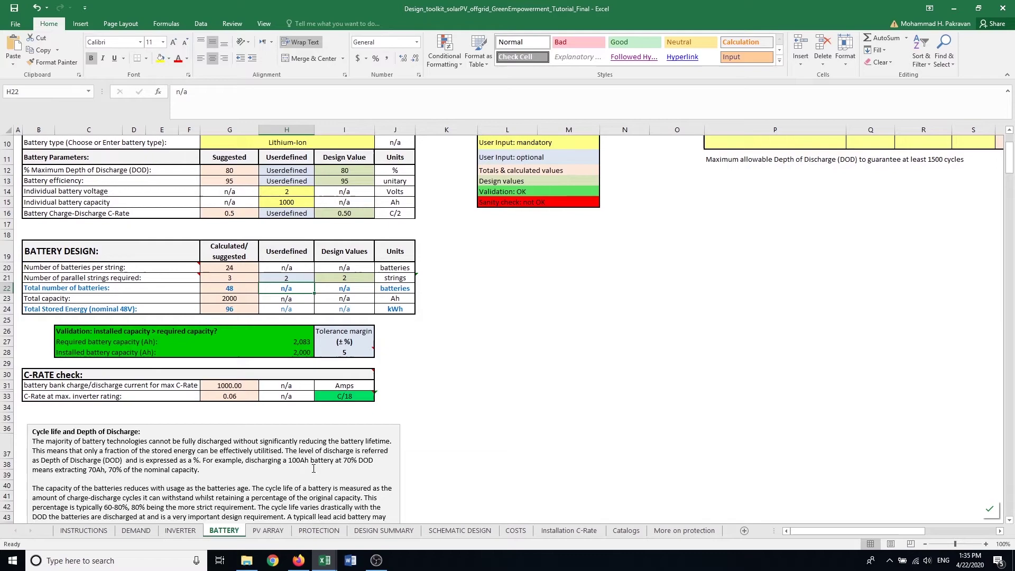
scroll(314, 481, "down", 3)
scroll(198, 409, "down", 12)
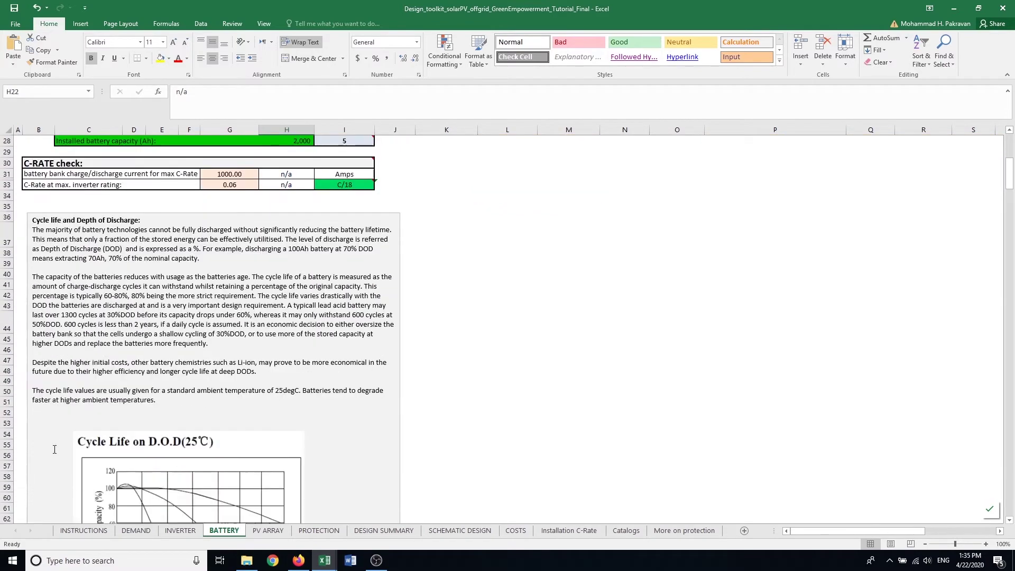
scroll(197, 409, "down", 20)
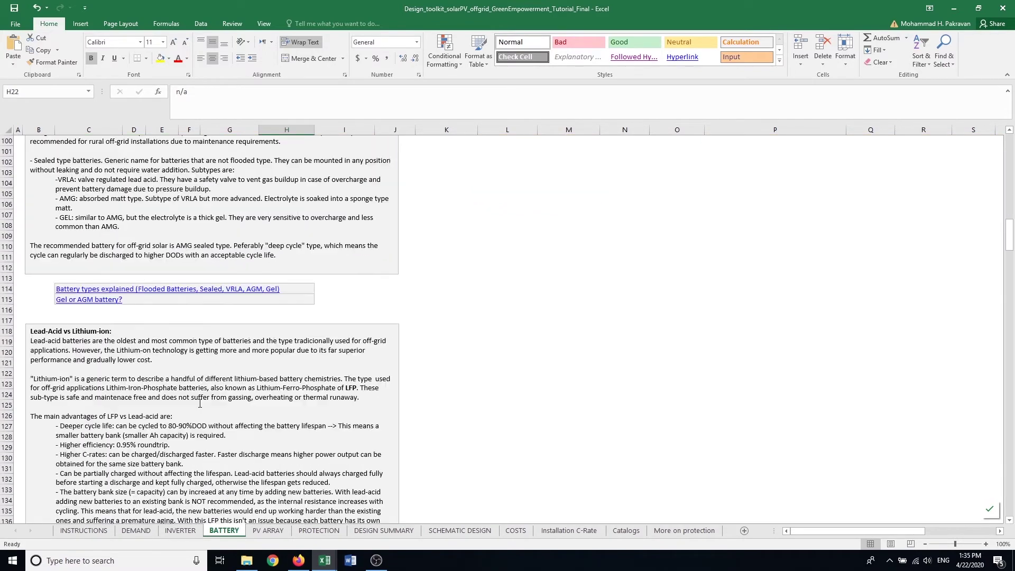
scroll(201, 403, "down", 9)
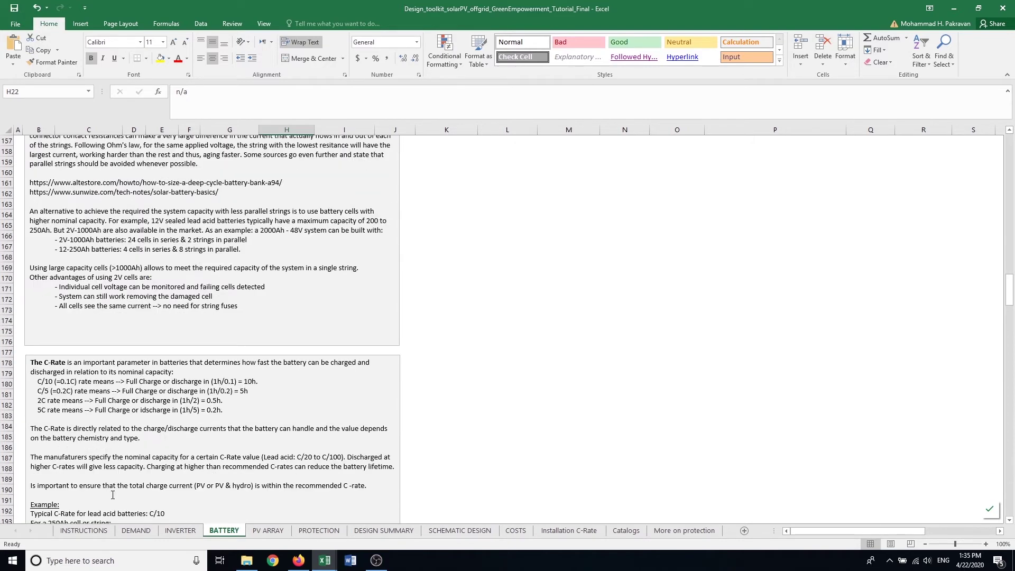
scroll(354, 459, "up", 20)
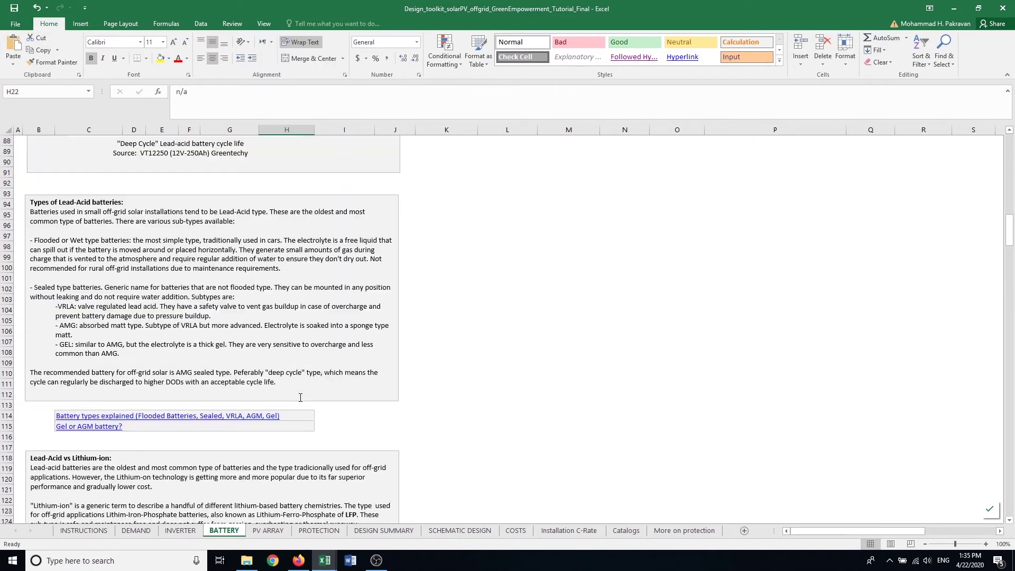
scroll(300, 398, "up", 17)
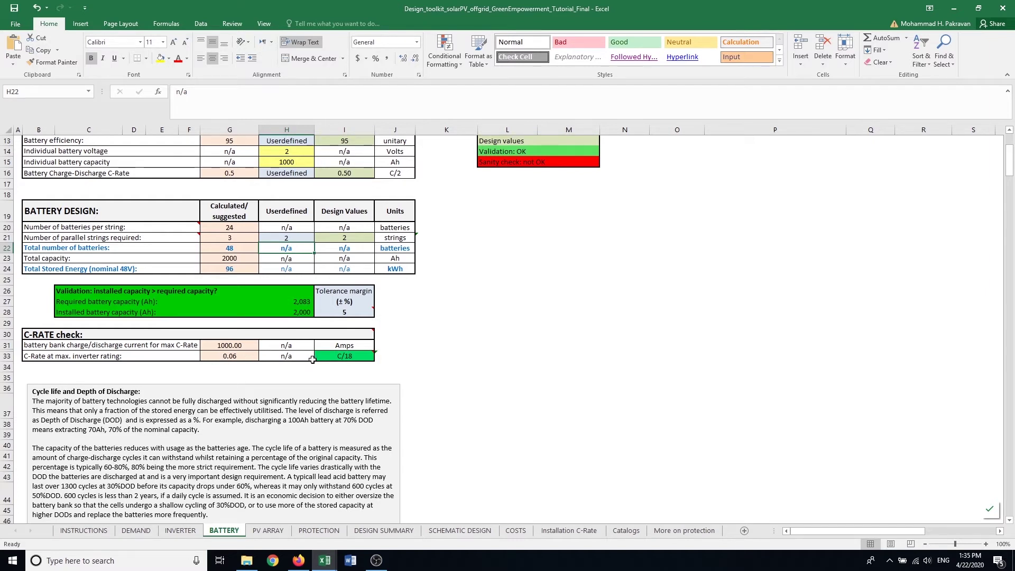
mouse_move(316, 358)
scroll(765, 304, "up", 4)
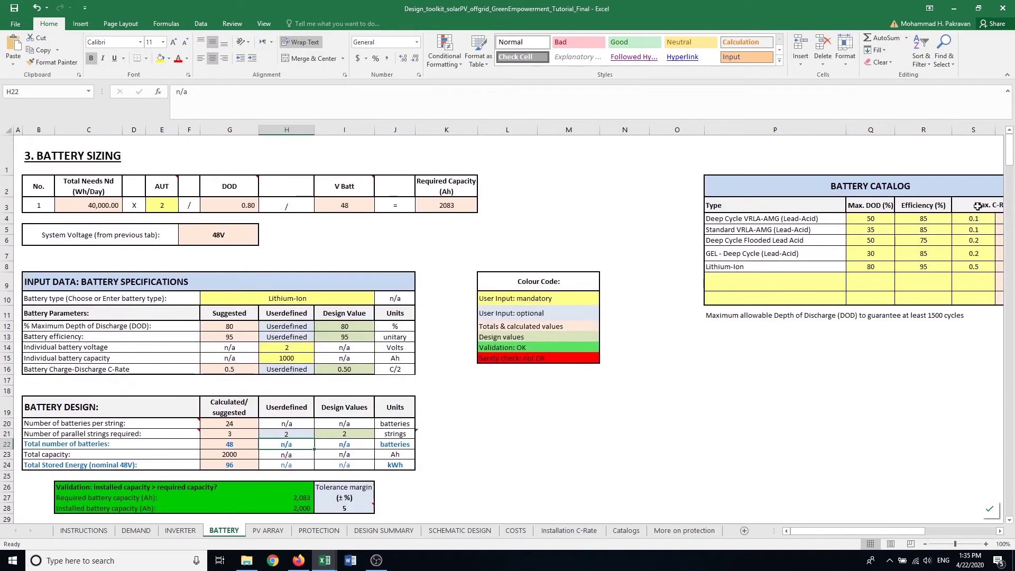
scroll(665, 381, "down", 4)
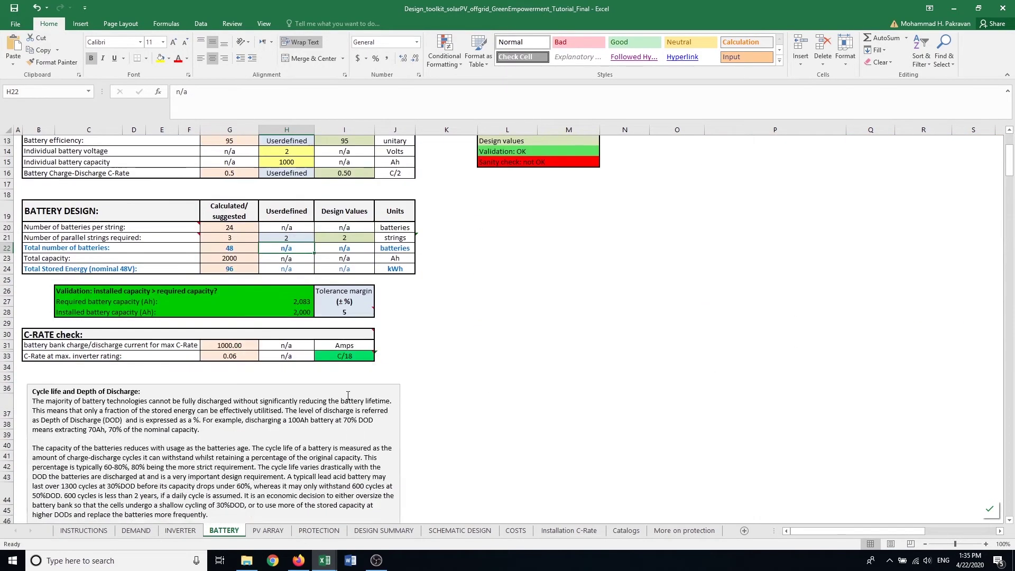
scroll(207, 391, "up", 1)
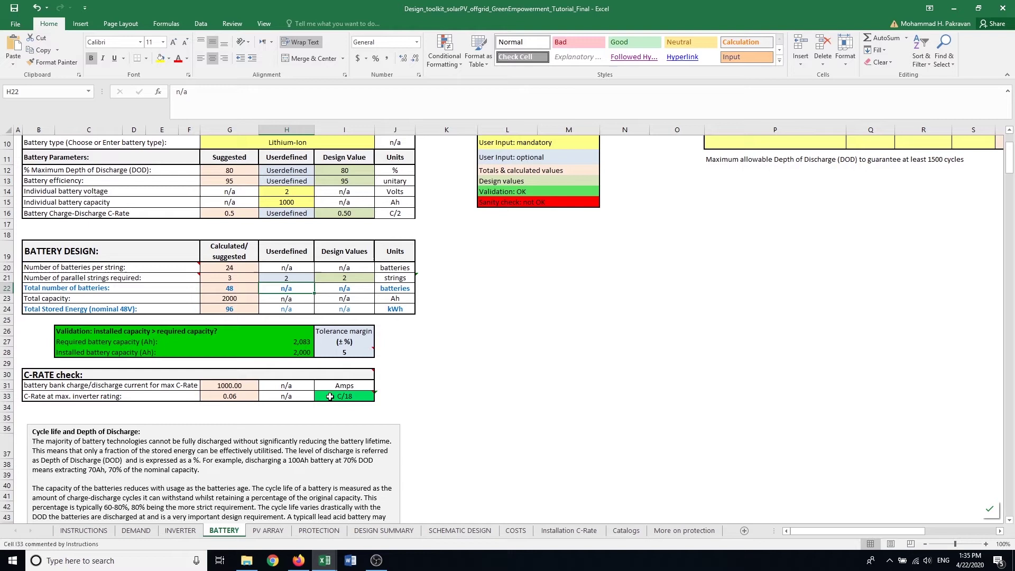
mouse_move(330, 397)
scroll(423, 370, "up", 1)
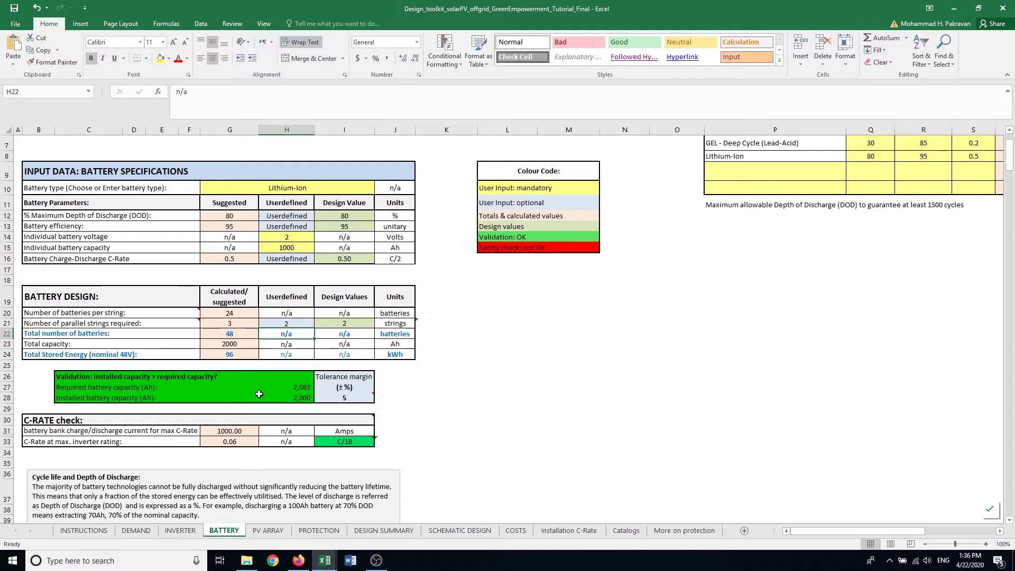
- On the PV ARRAY sheet, enter 0.8 as the PV array efficiency e_pv
left_click(268, 531)
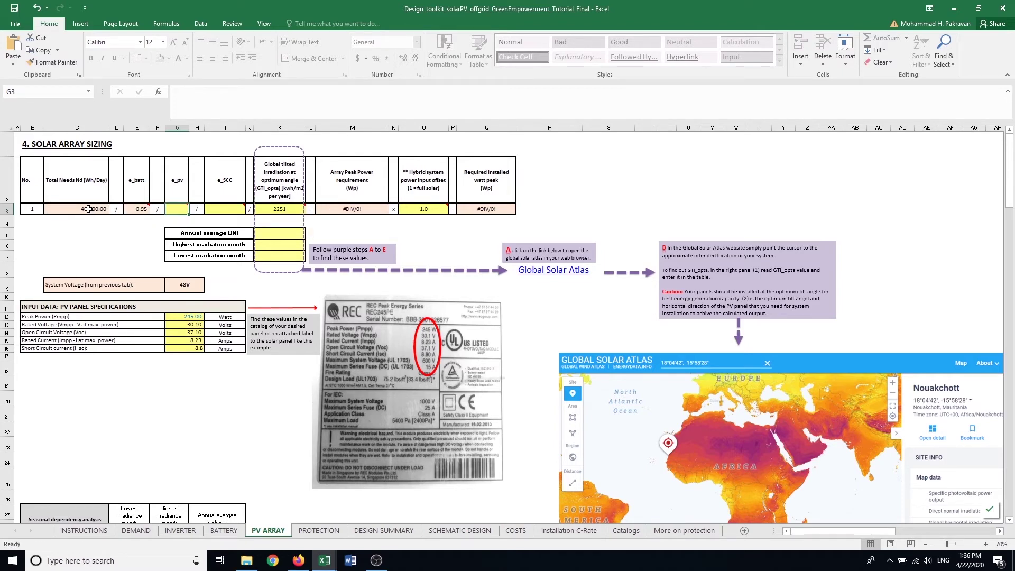
mouse_move(178, 209)
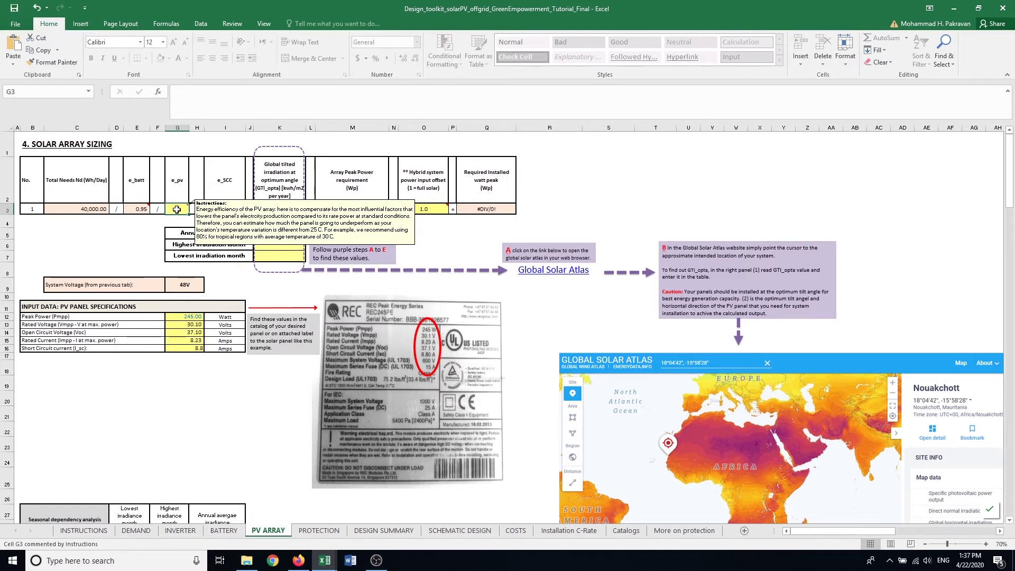
type("80")
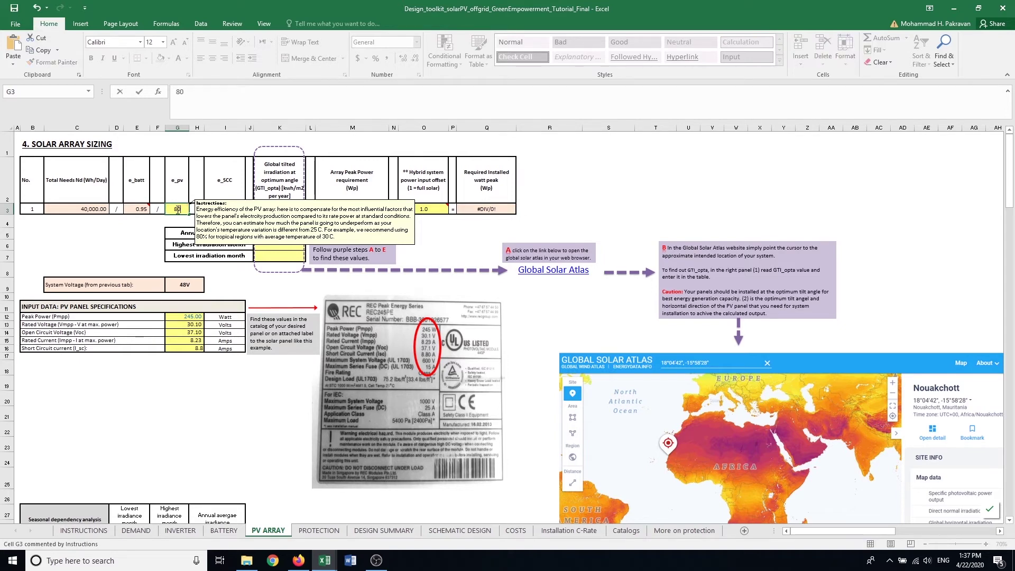
key("Escape")
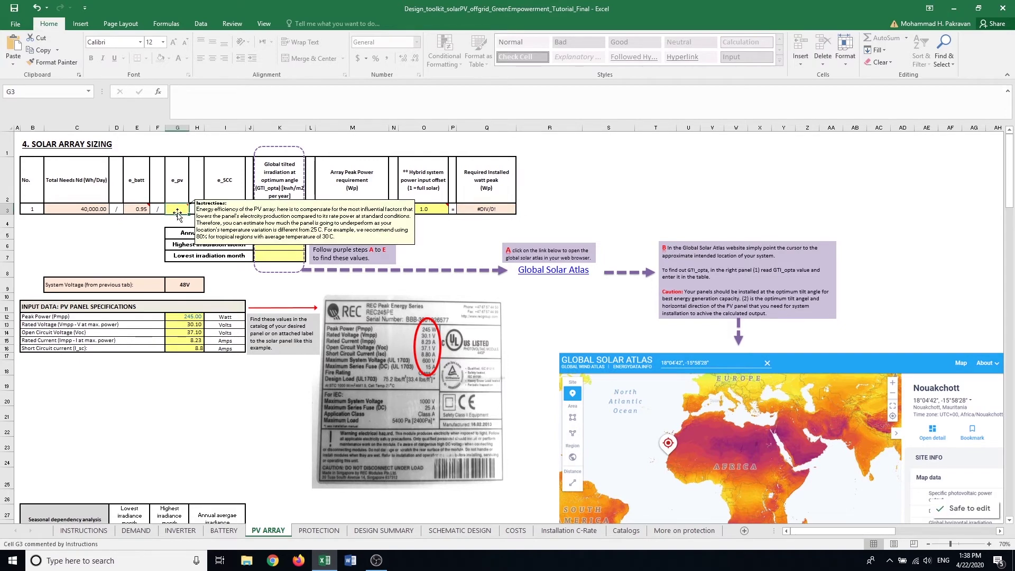
type("0.8")
key("Return")
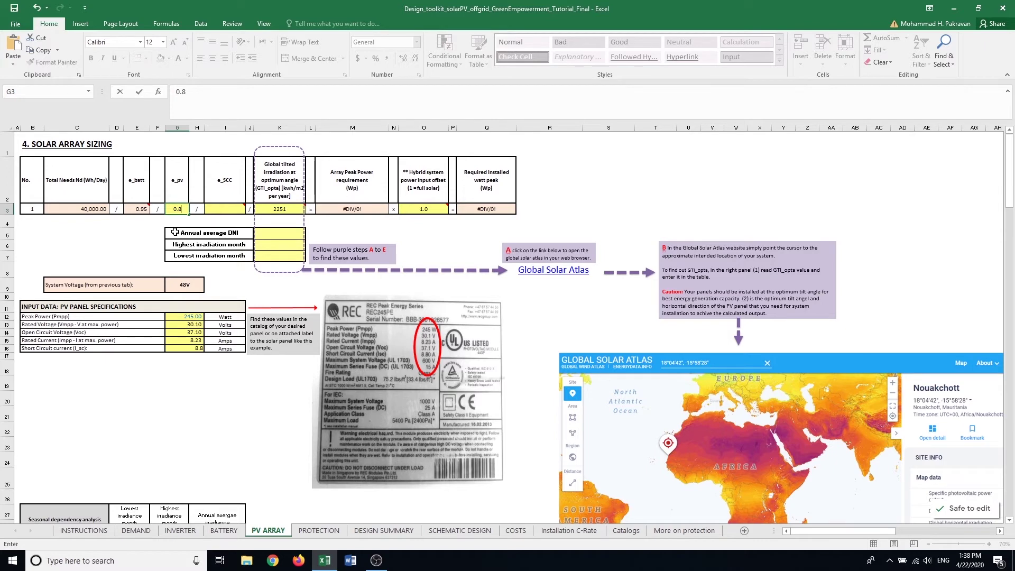
left_click(181, 229)
- Enter 0.95 as e_SCC in I3, making the required installed watt peak 8,983.39 Wp
left_click(232, 212)
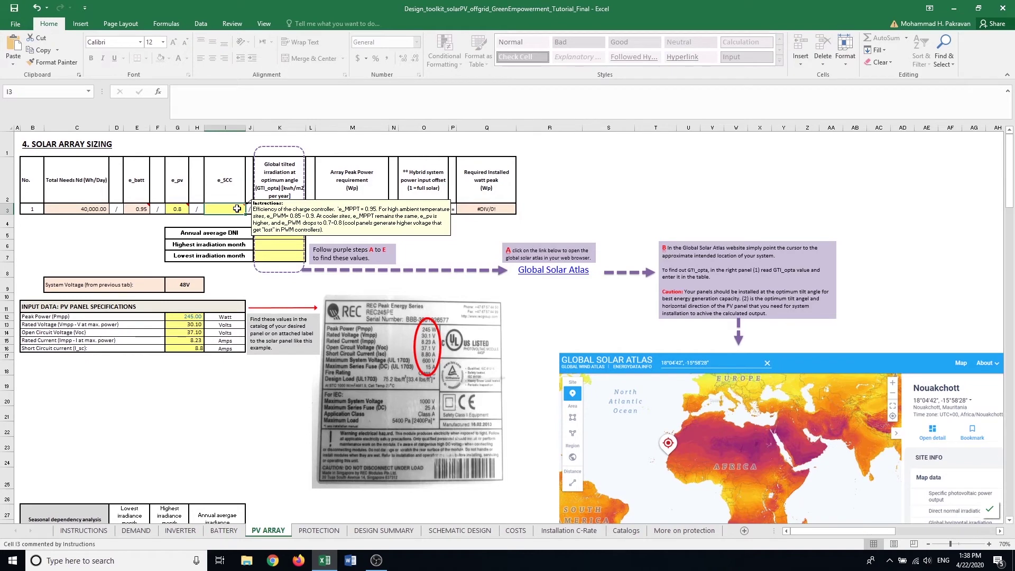
type("0.")
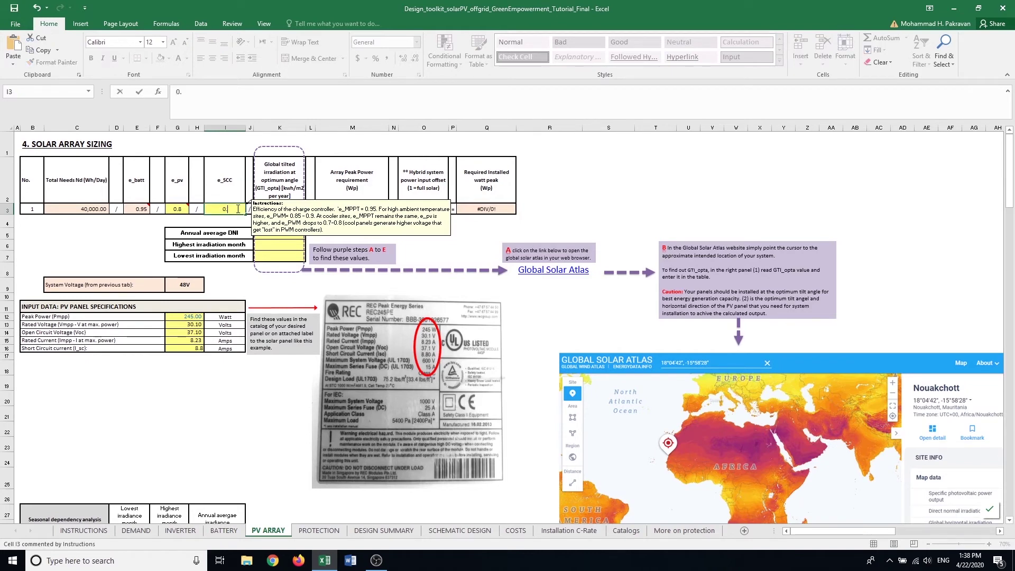
type("95")
left_click(157, 221)
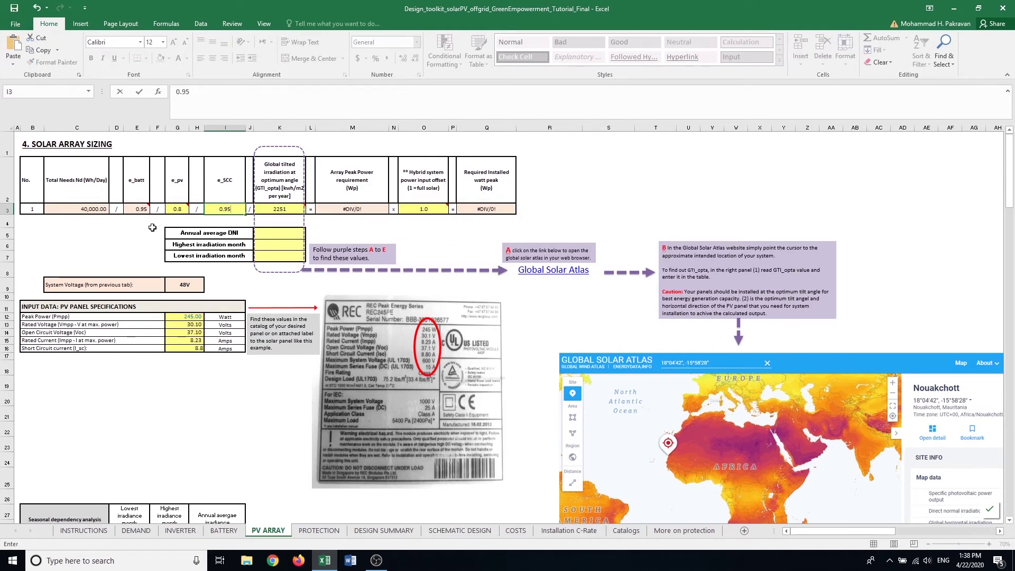
mouse_move(228, 209)
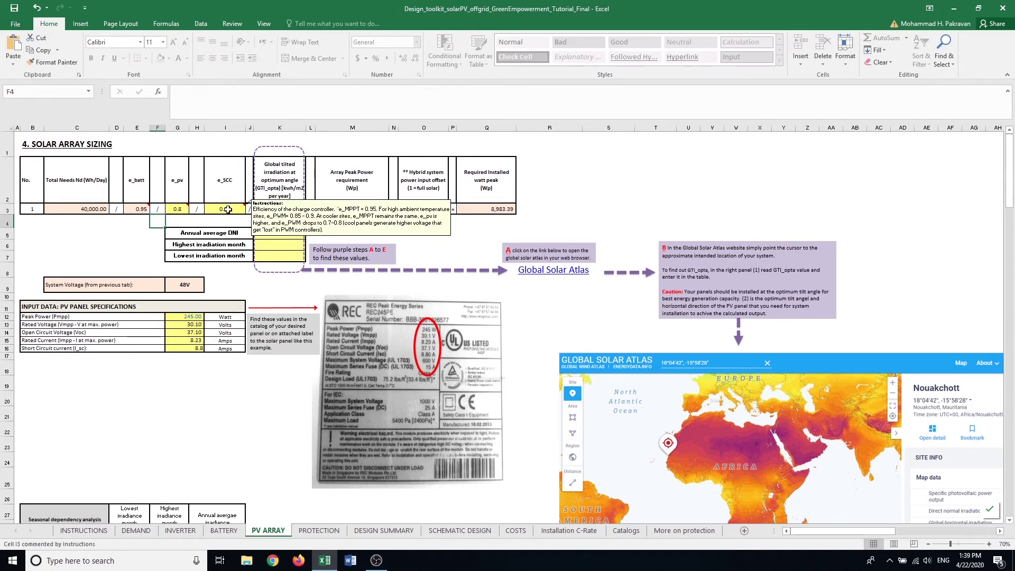
- Scroll back to the Solar Array Sizing table and read the K3 Instructions comment
scroll(233, 222, "down", 10)
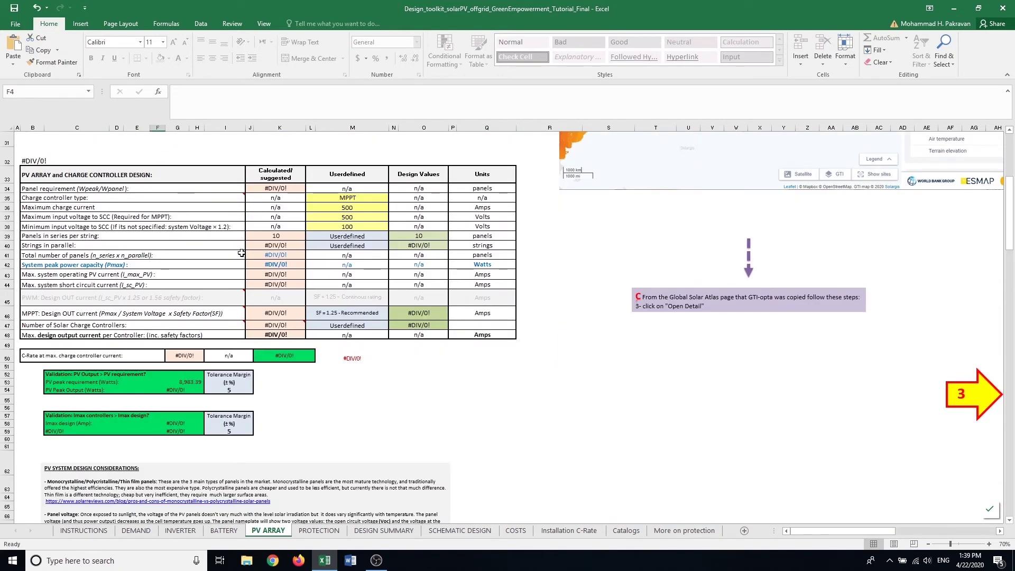
scroll(241, 254, "down", 7)
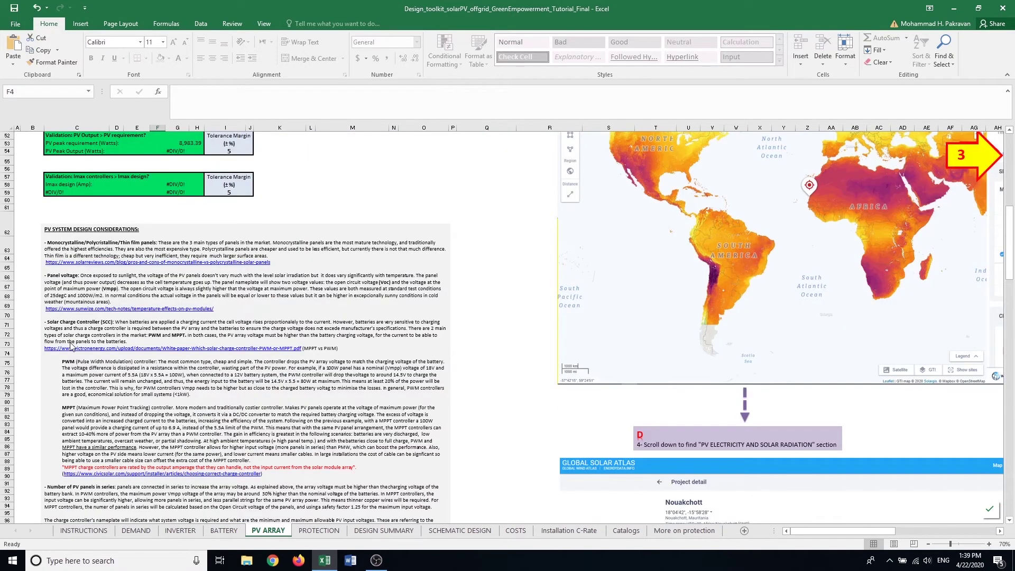
scroll(71, 345, "down", 2)
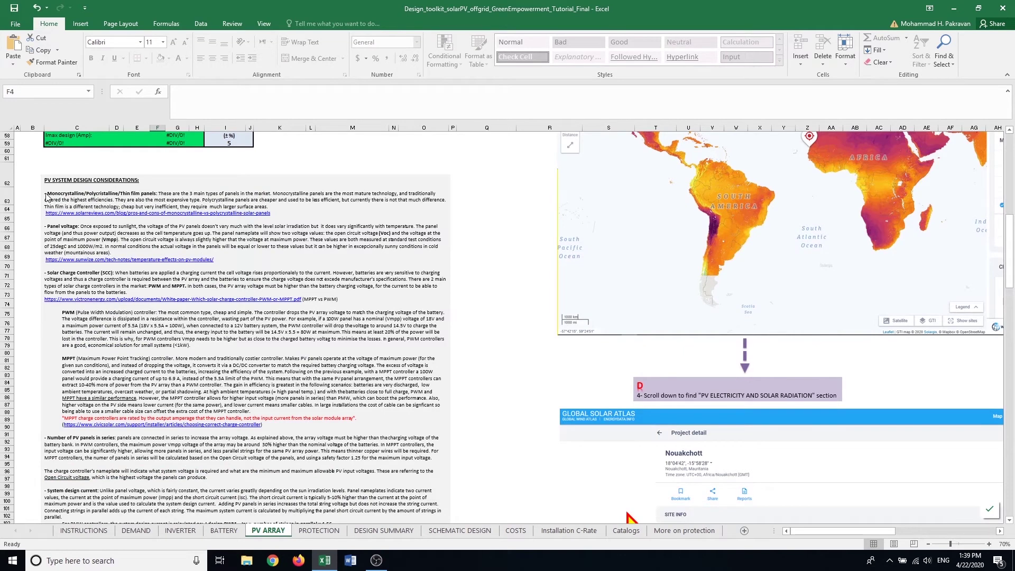
scroll(47, 197, "up", 10)
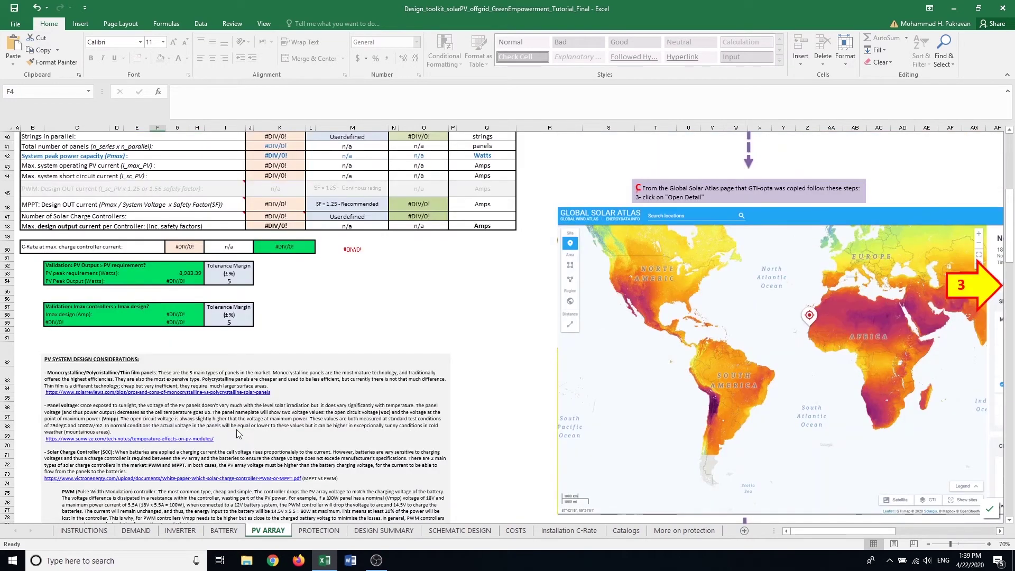
scroll(296, 293, "up", 10)
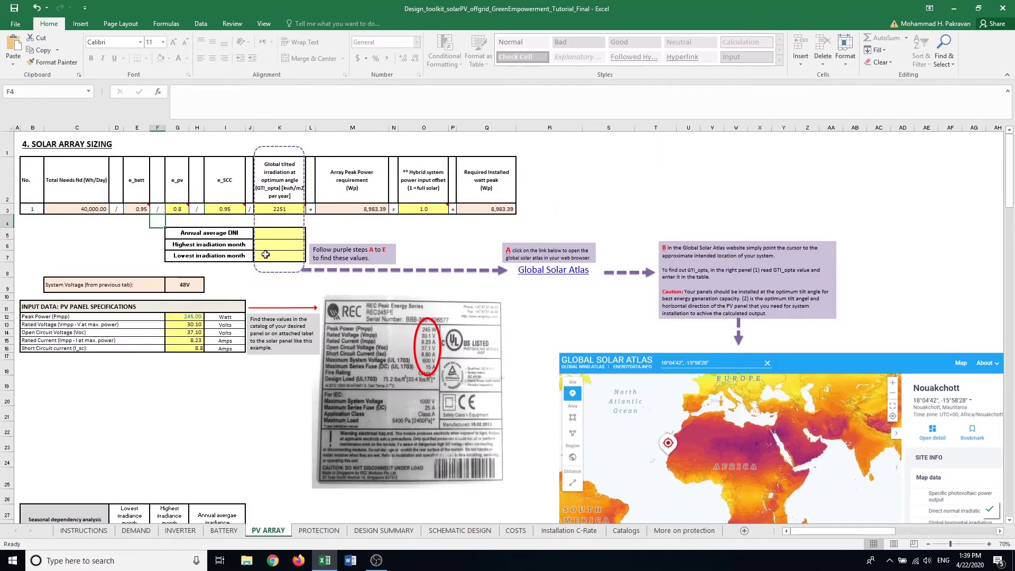
mouse_move(266, 214)
- Open Global Solar Atlas from R8 and pick Jraifia on the West African coast
left_click(540, 273)
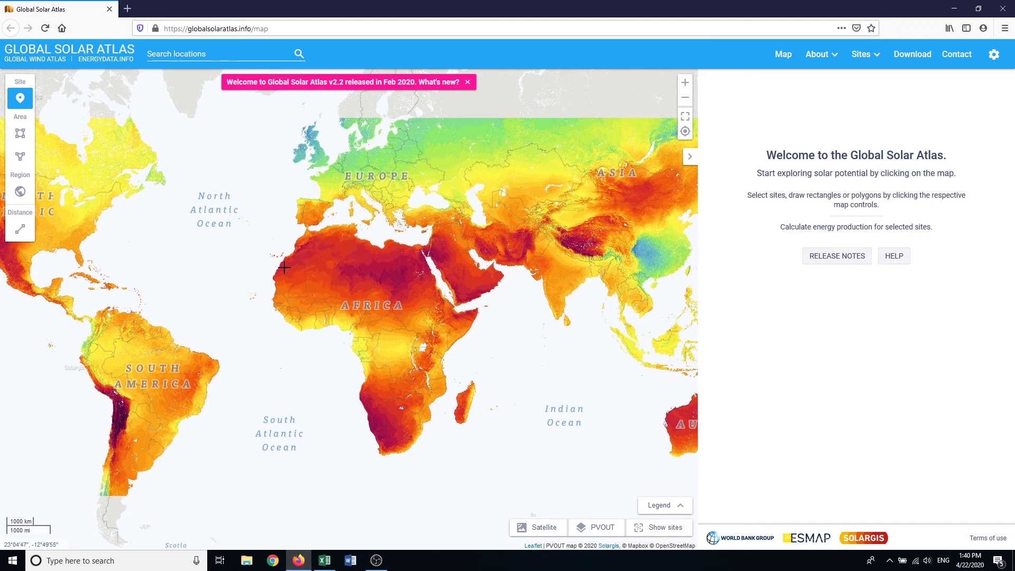
left_click(284, 267)
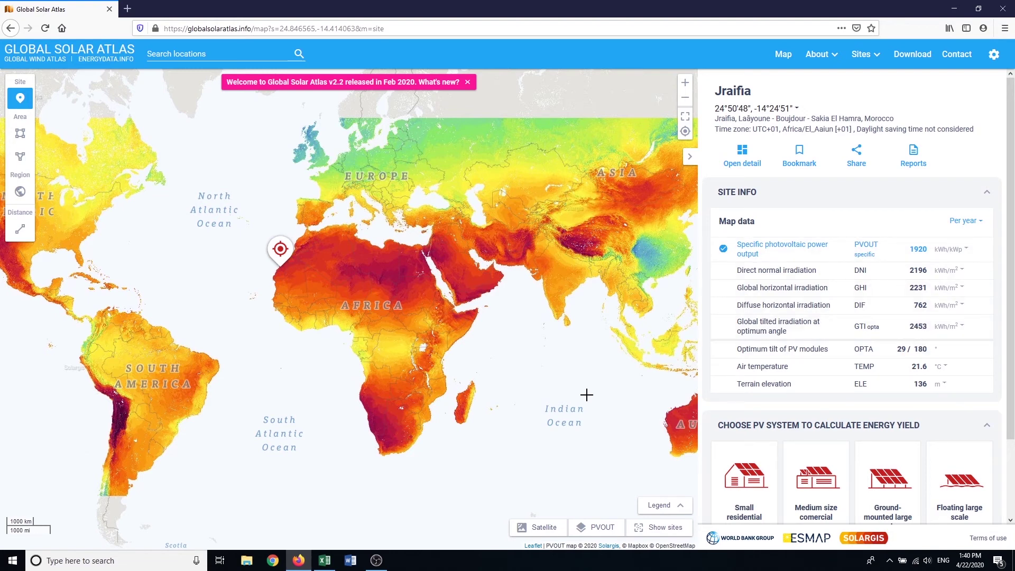
- Enter Jraifia's GTI_opta of 2453 in K3, then bring the atlas page back
left_click(299, 565)
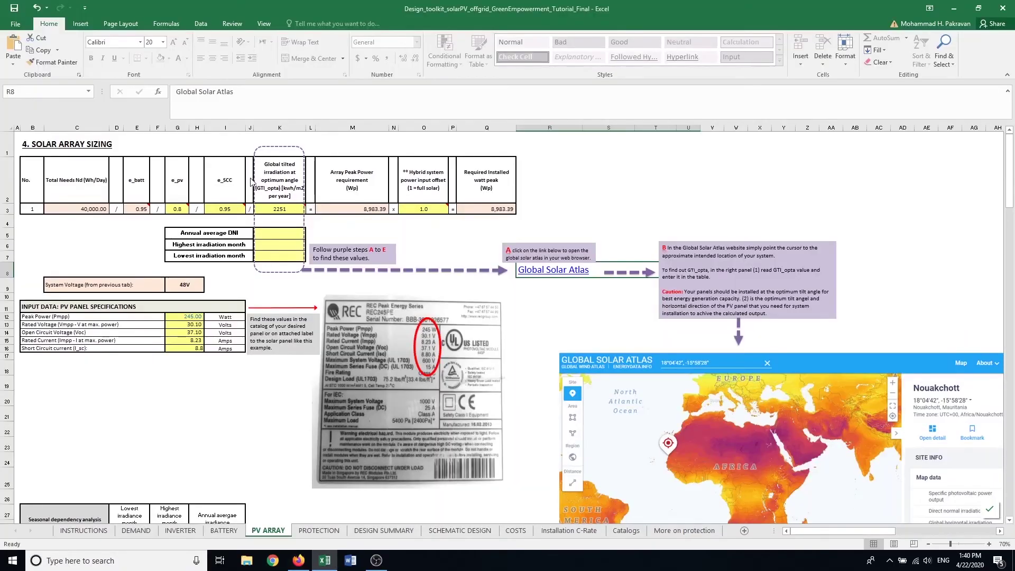
left_click(280, 210)
type("245")
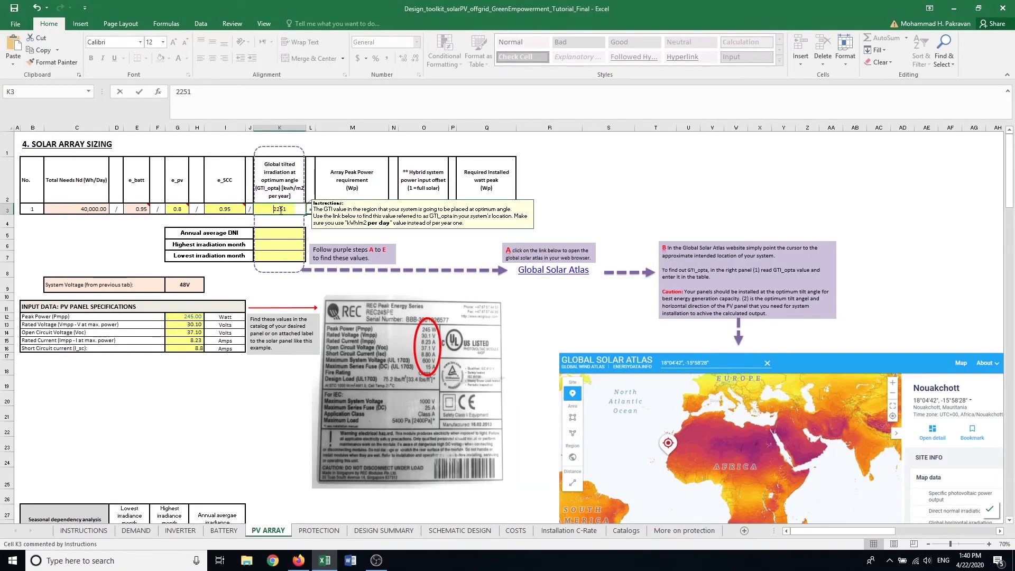
type("3")
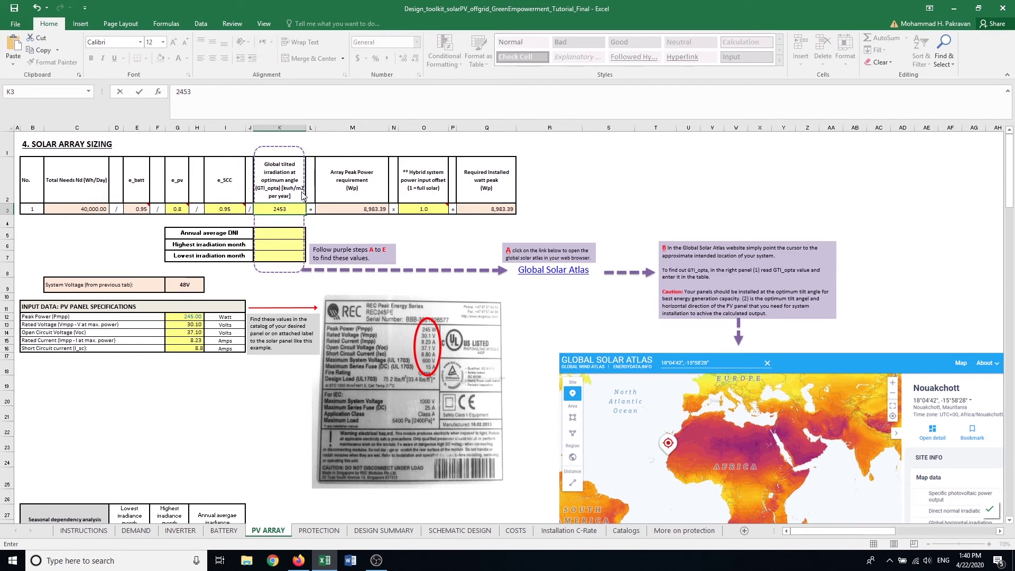
key("ctrl+Return")
left_click(281, 230)
left_click(300, 561)
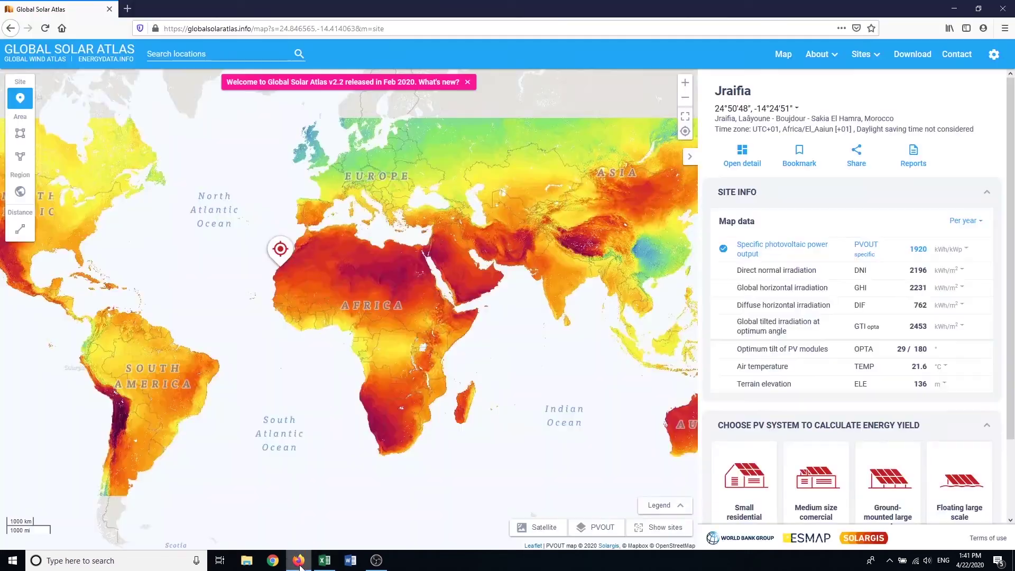
- Open Jraifia's Global Solar Atlas detail page and view its DNI data (annual 2172 kWh/m²)
left_click(747, 165)
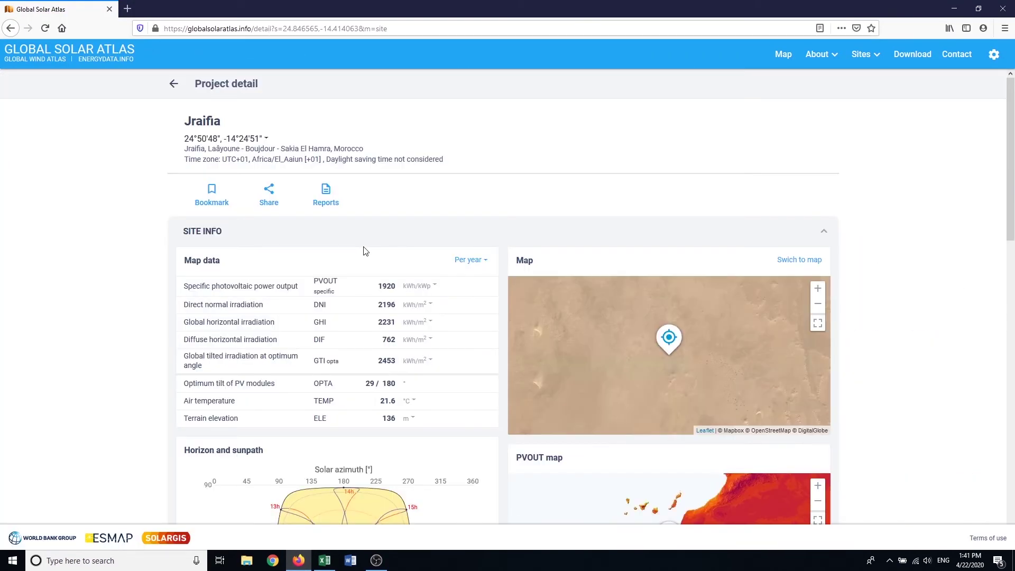
scroll(365, 251, "down", 8)
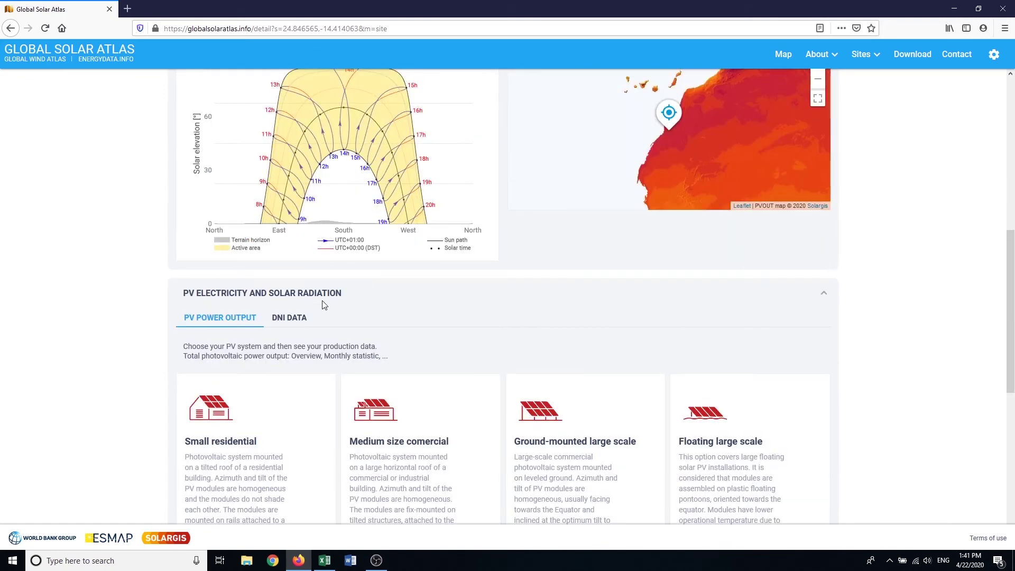
left_click(289, 319)
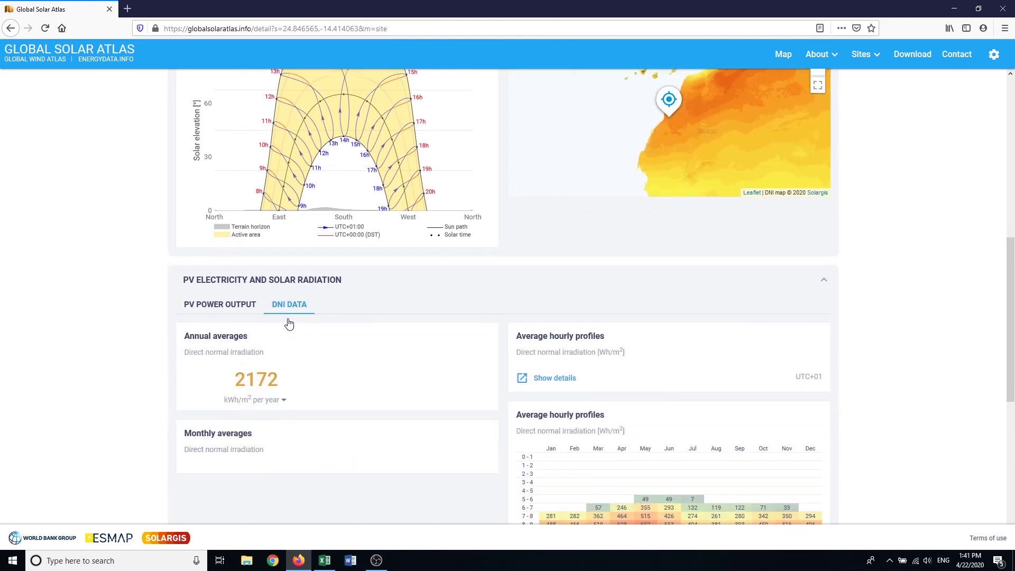
scroll(275, 317, "down", 2)
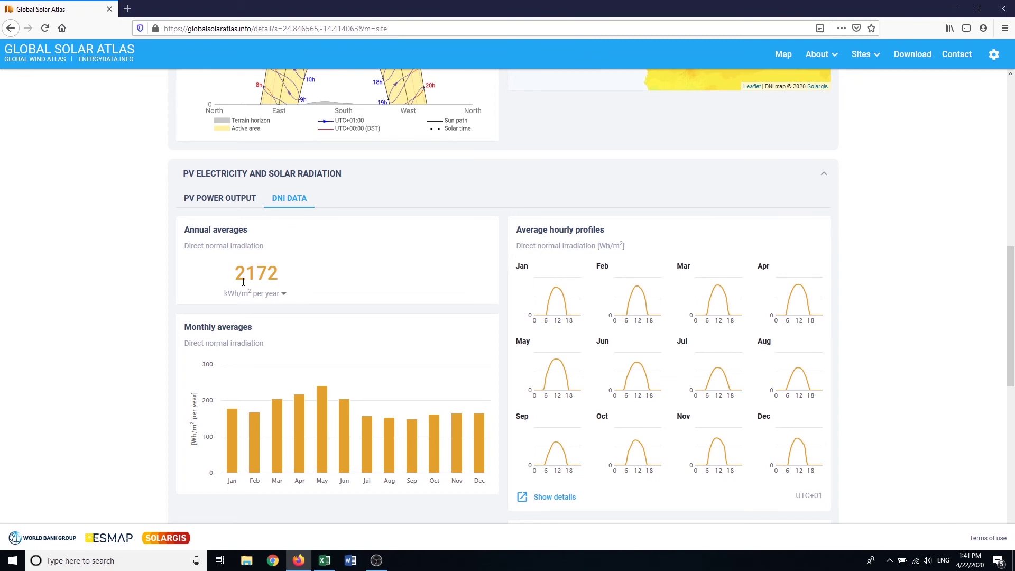
left_click(299, 561)
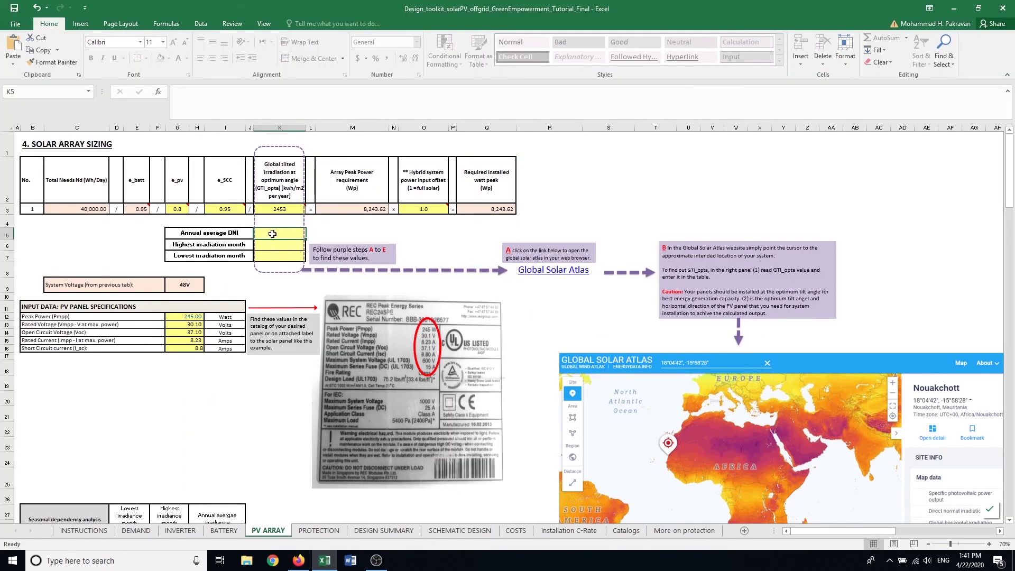
- Enter the annual average DNI 2172 in K5 and consult the monthly DNI chart
type("21")
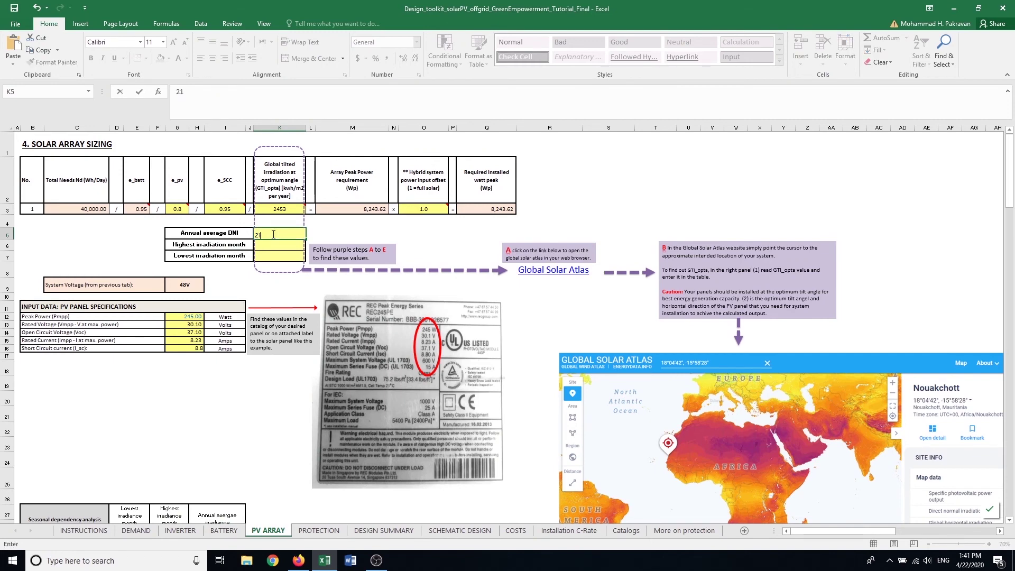
type("72")
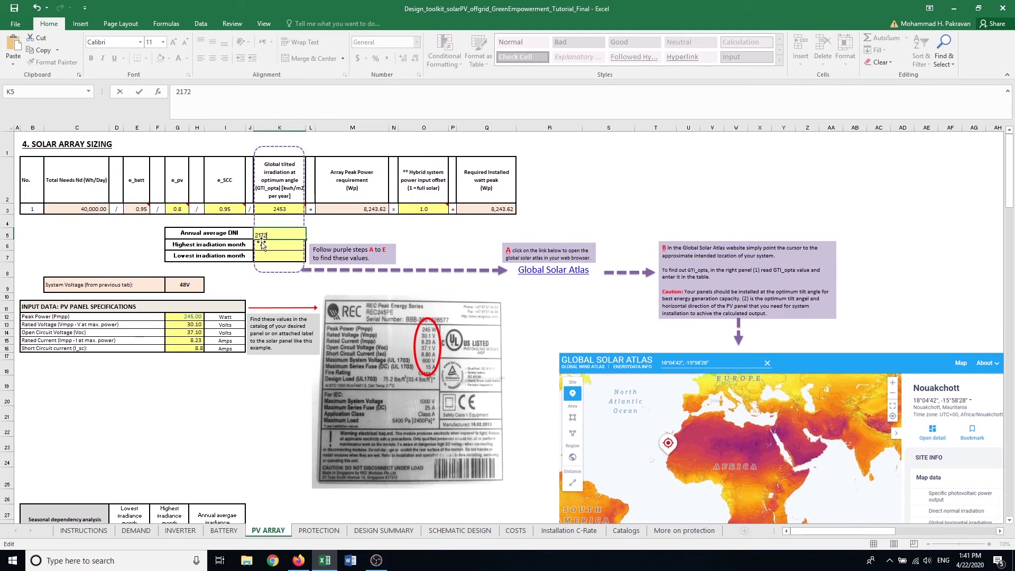
left_click(314, 566)
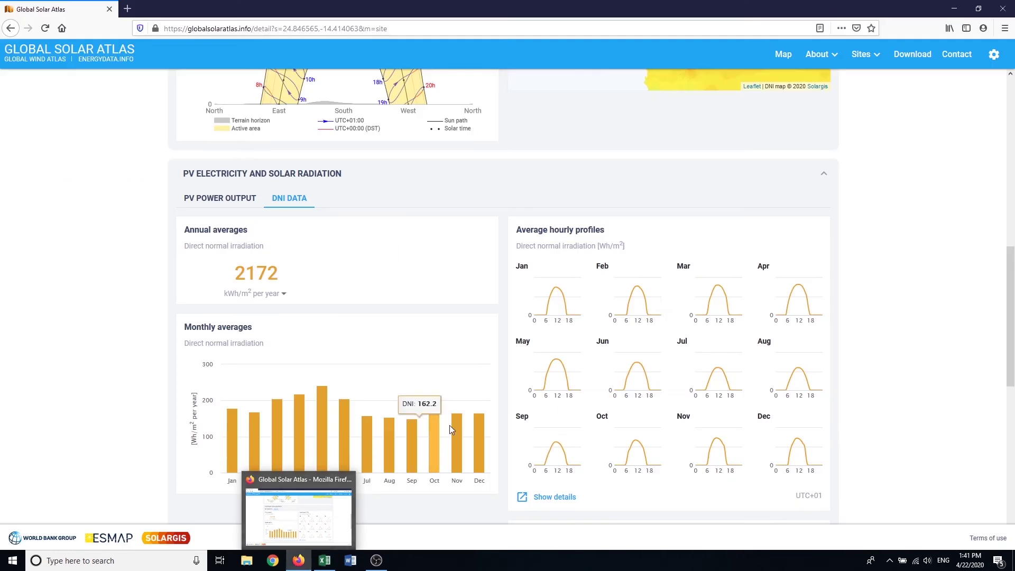
scroll(325, 365, "down", 1)
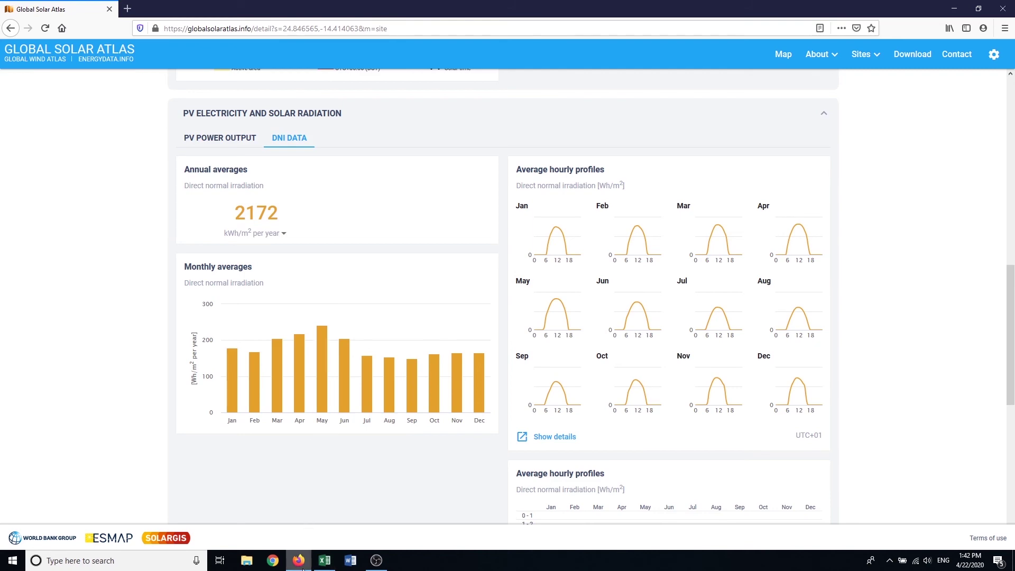
- Enter the highest-month irradiation 241.7 in K6 and the lowest-month value 149 in K7
left_click(325, 560)
type("7")
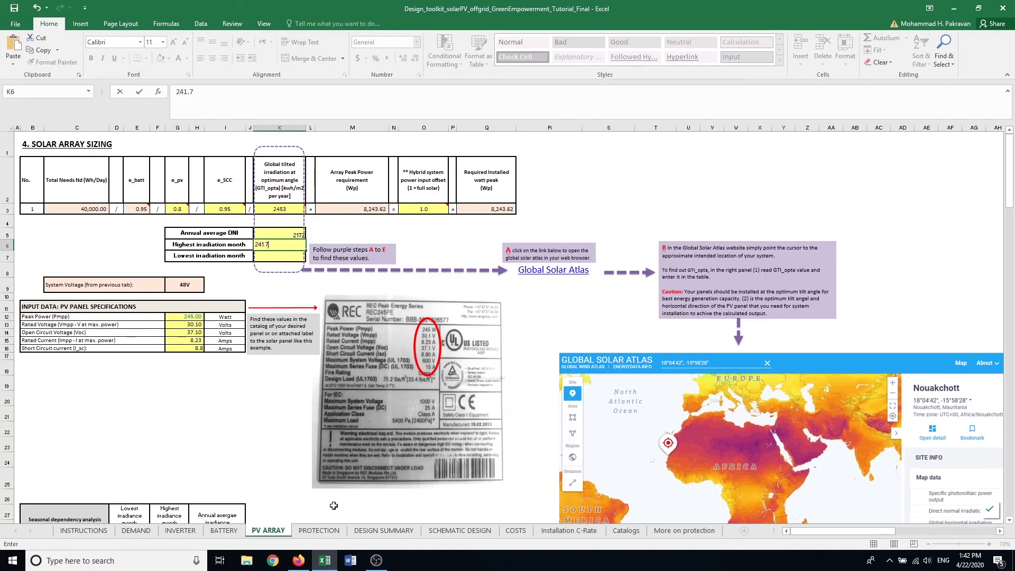
left_click(299, 561)
mouse_move(415, 384)
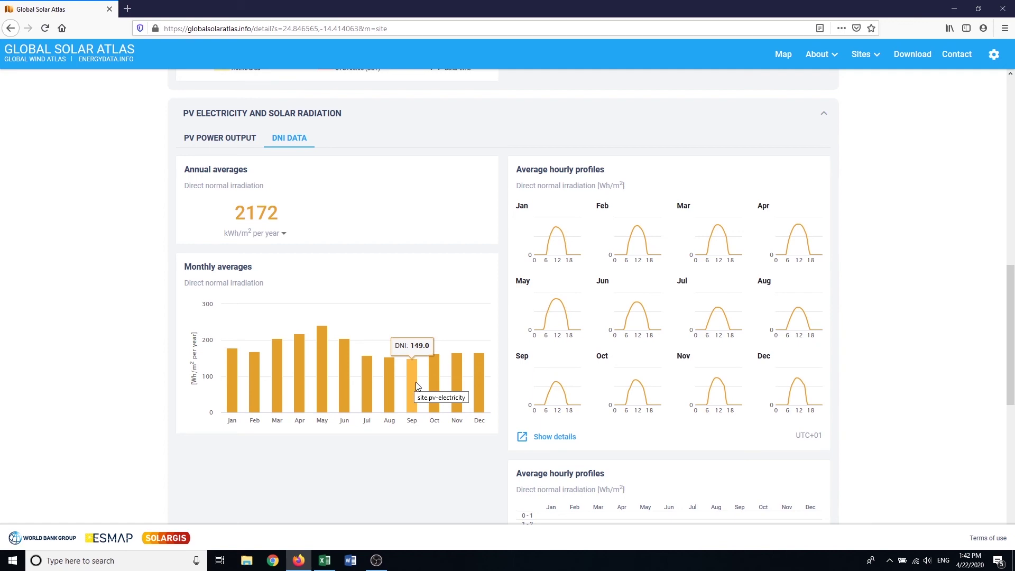
left_click(325, 560)
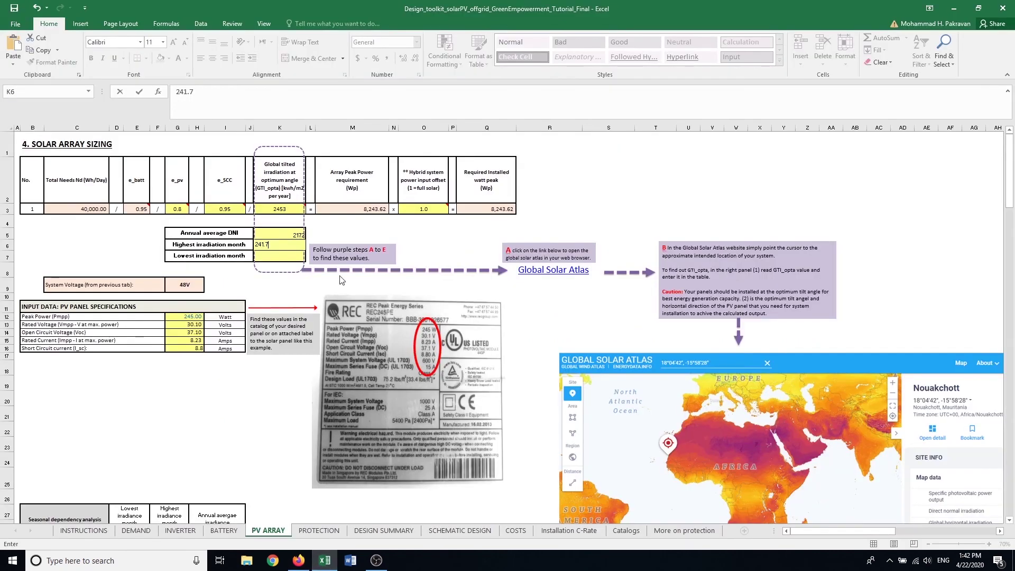
key("Return")
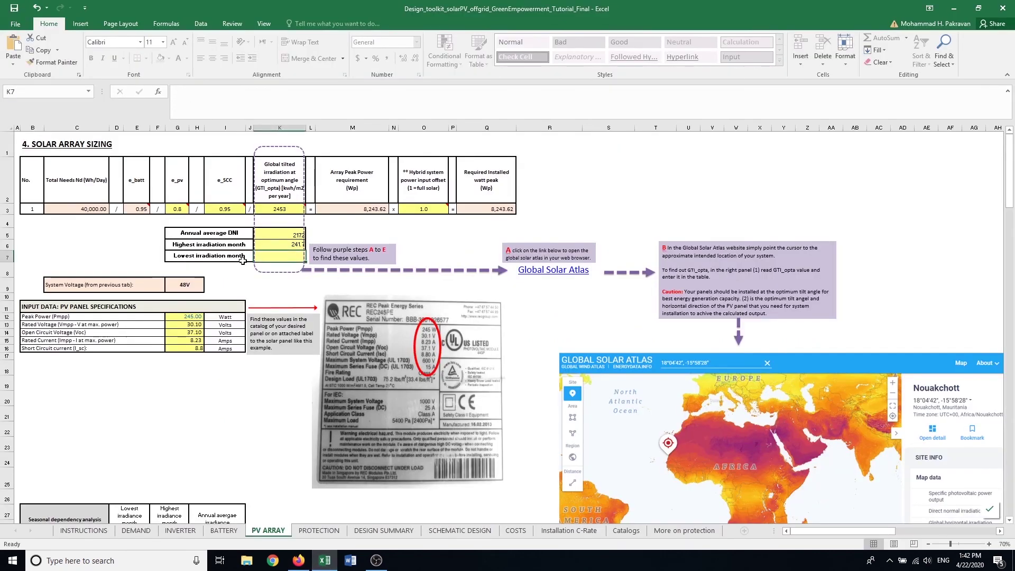
type("149")
left_click(289, 290)
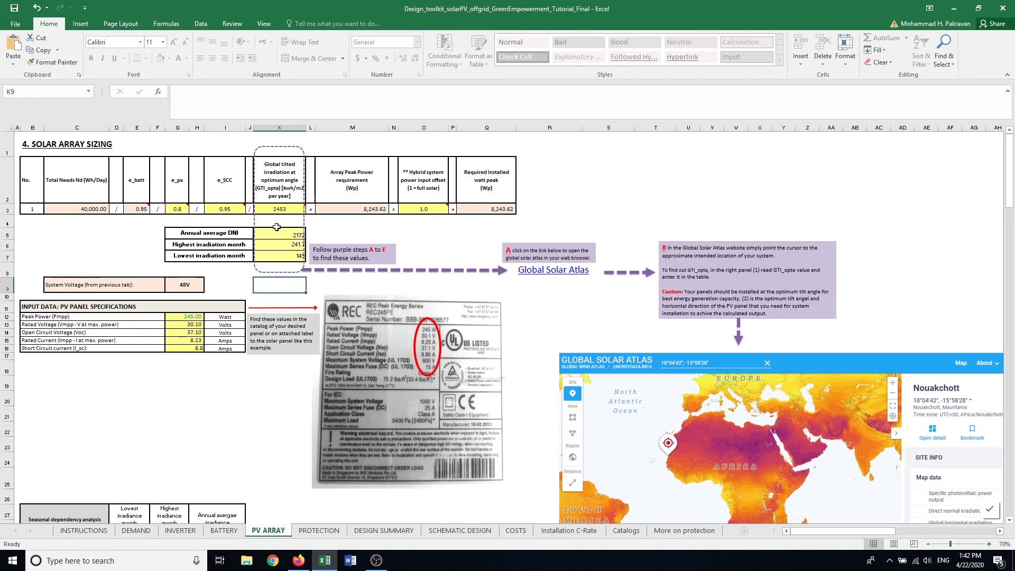
mouse_move(431, 209)
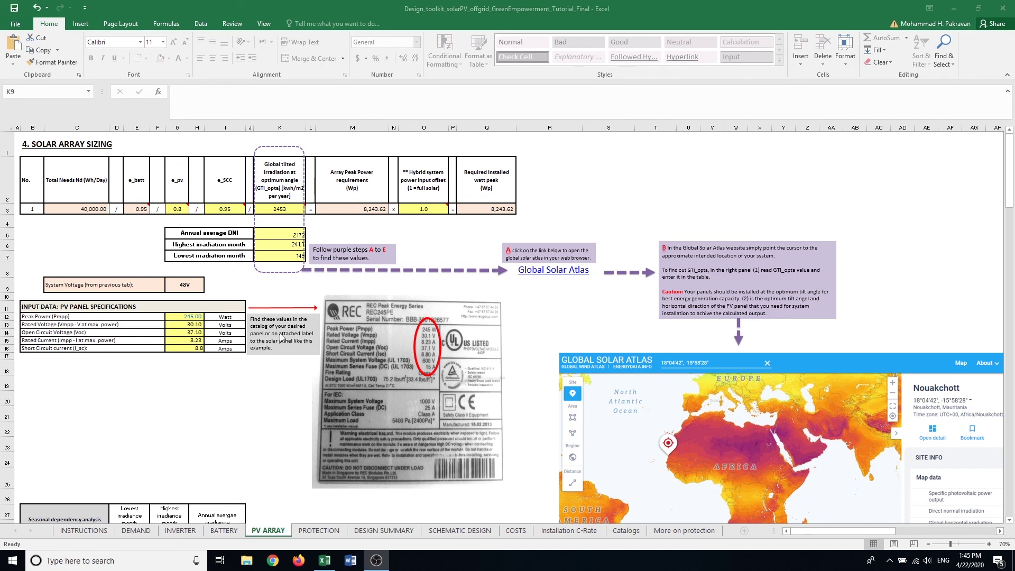
key("alt+Tab")
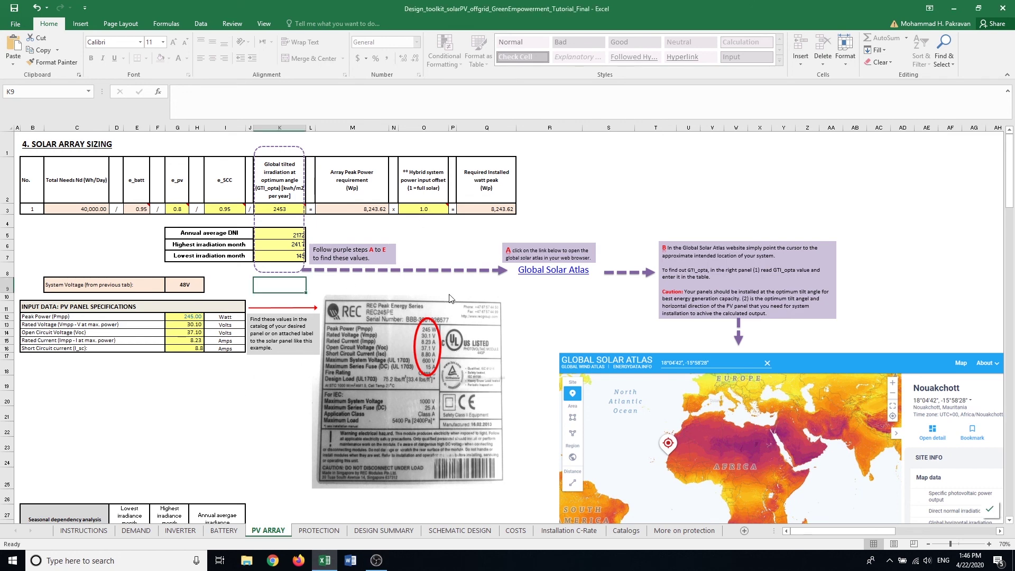